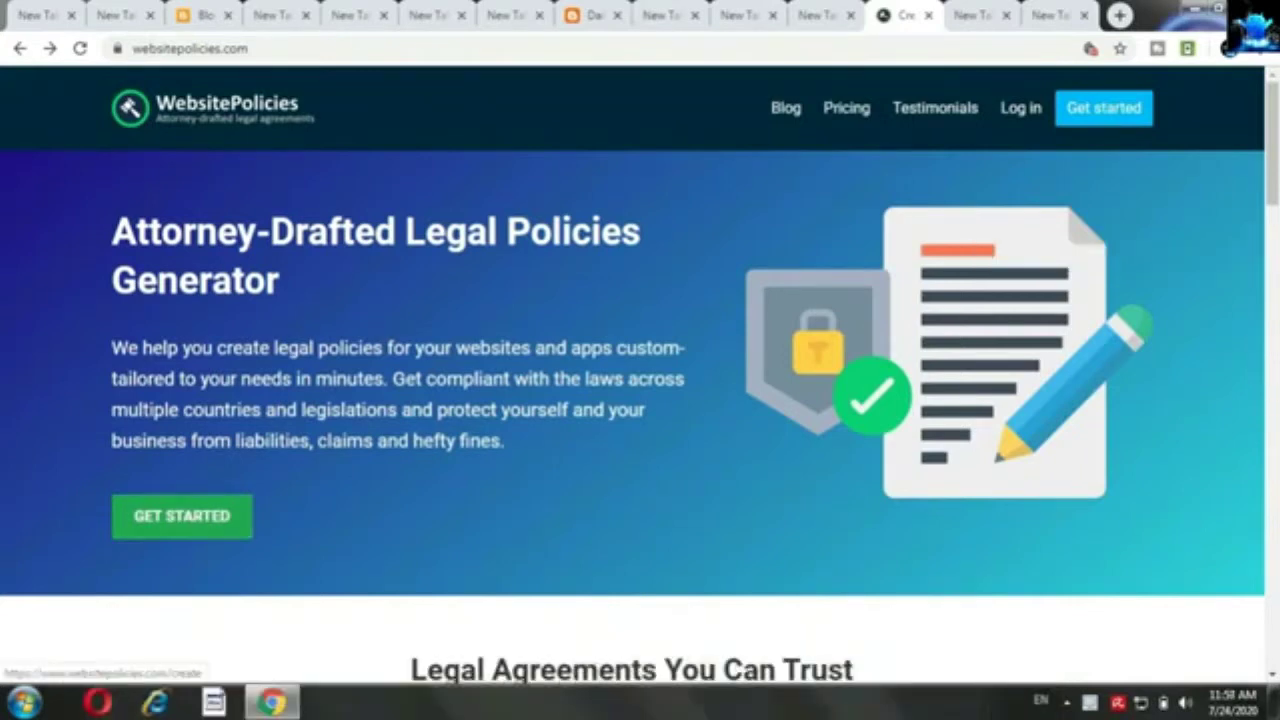
Start creating a privacy policy from the list of available legal policies
click(182, 515)
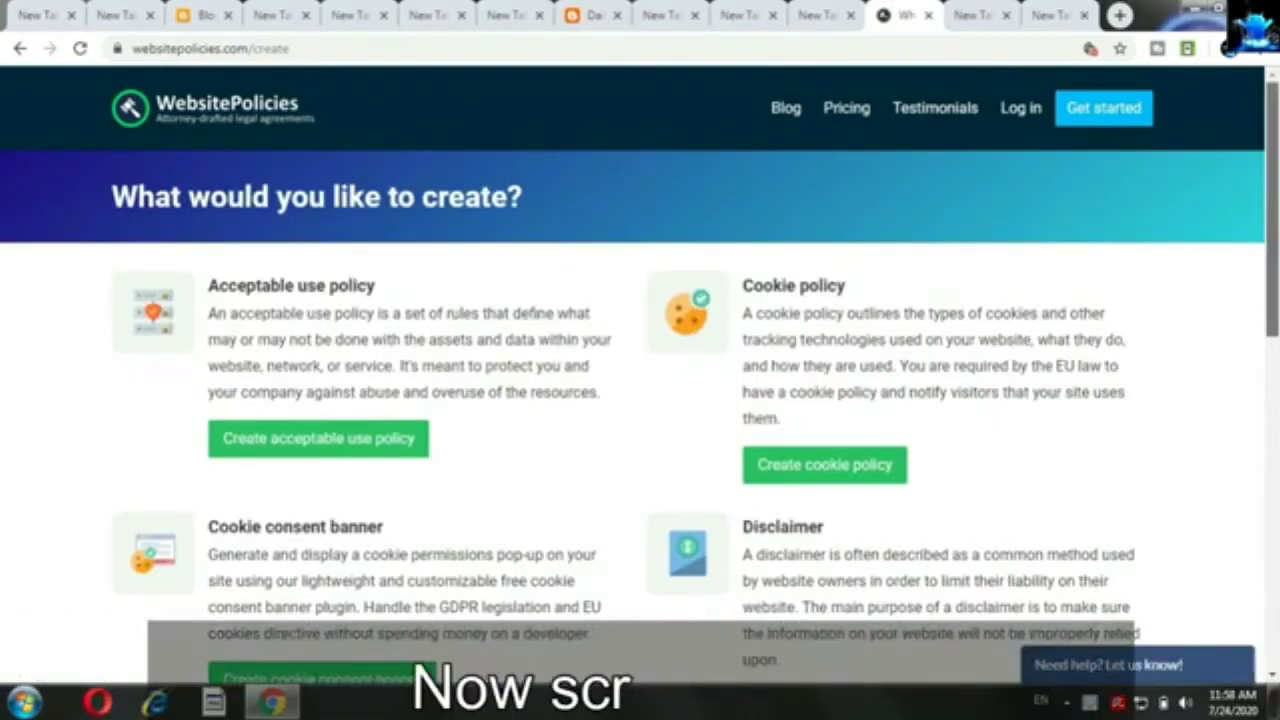
scroll(640, 400, down, 1)
scroll(640, 400, down, 3)
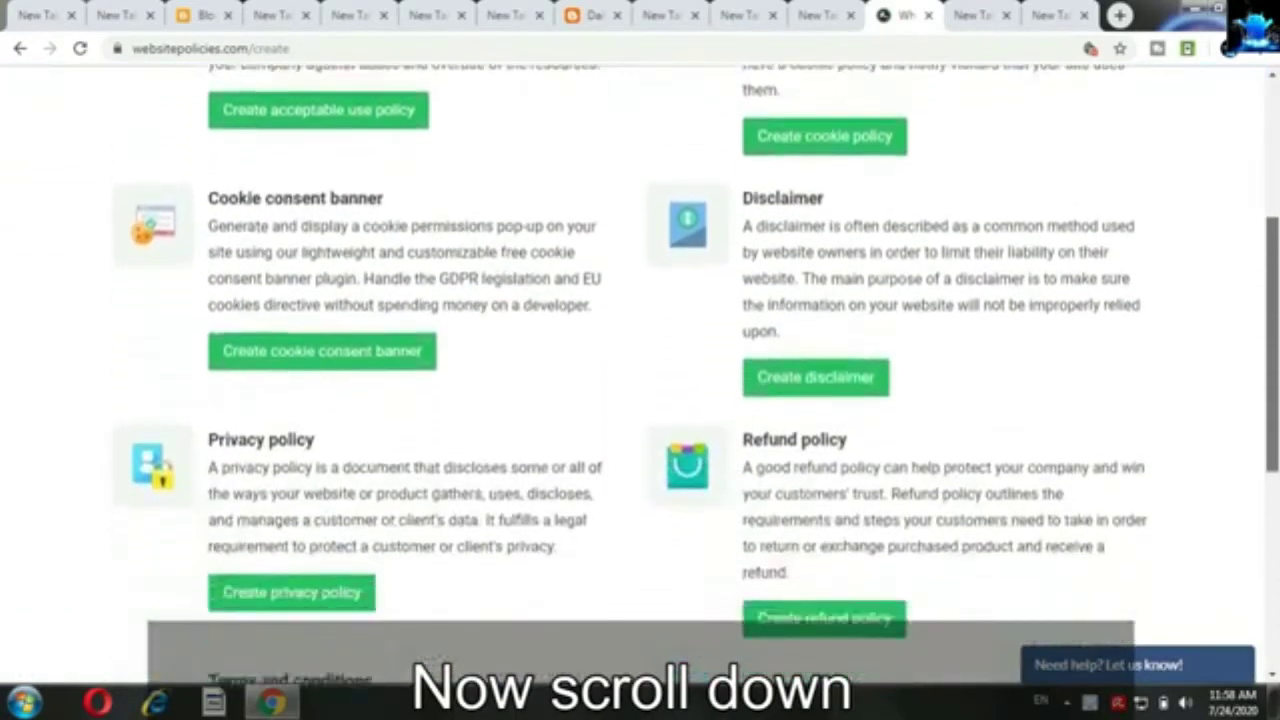
scroll(640, 400, down, 3)
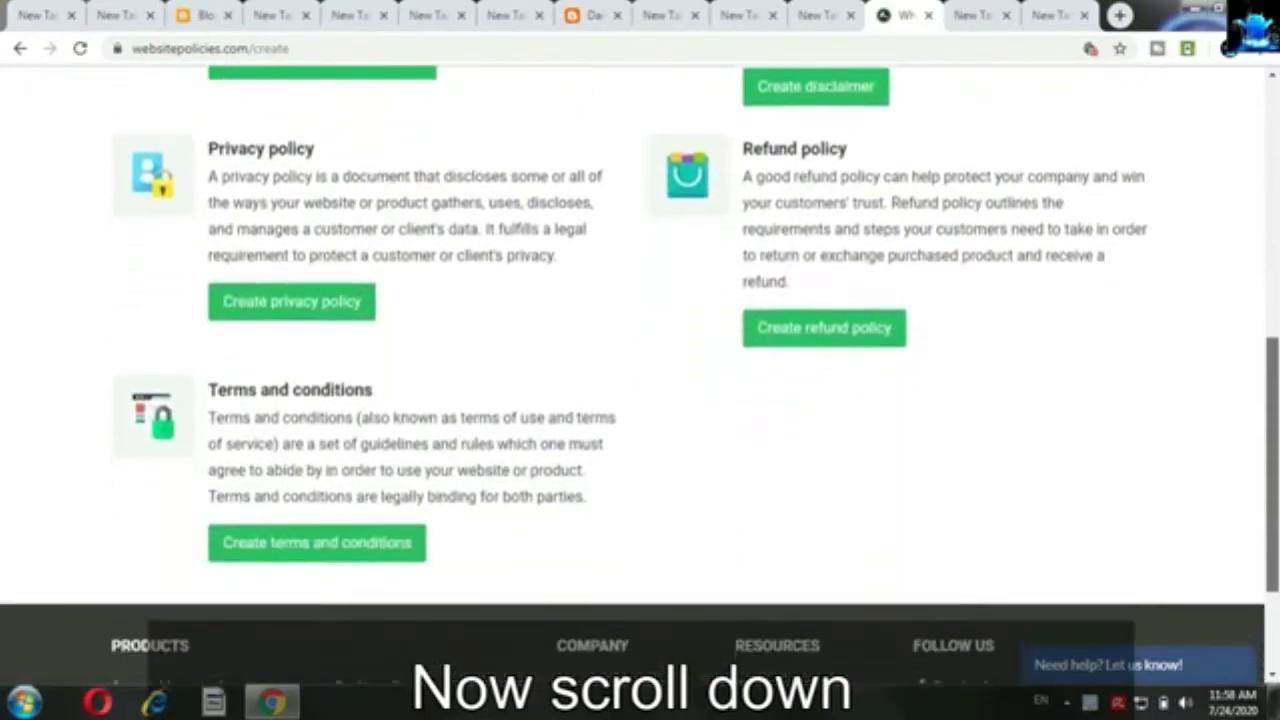
scroll(640, 400, down, 1)
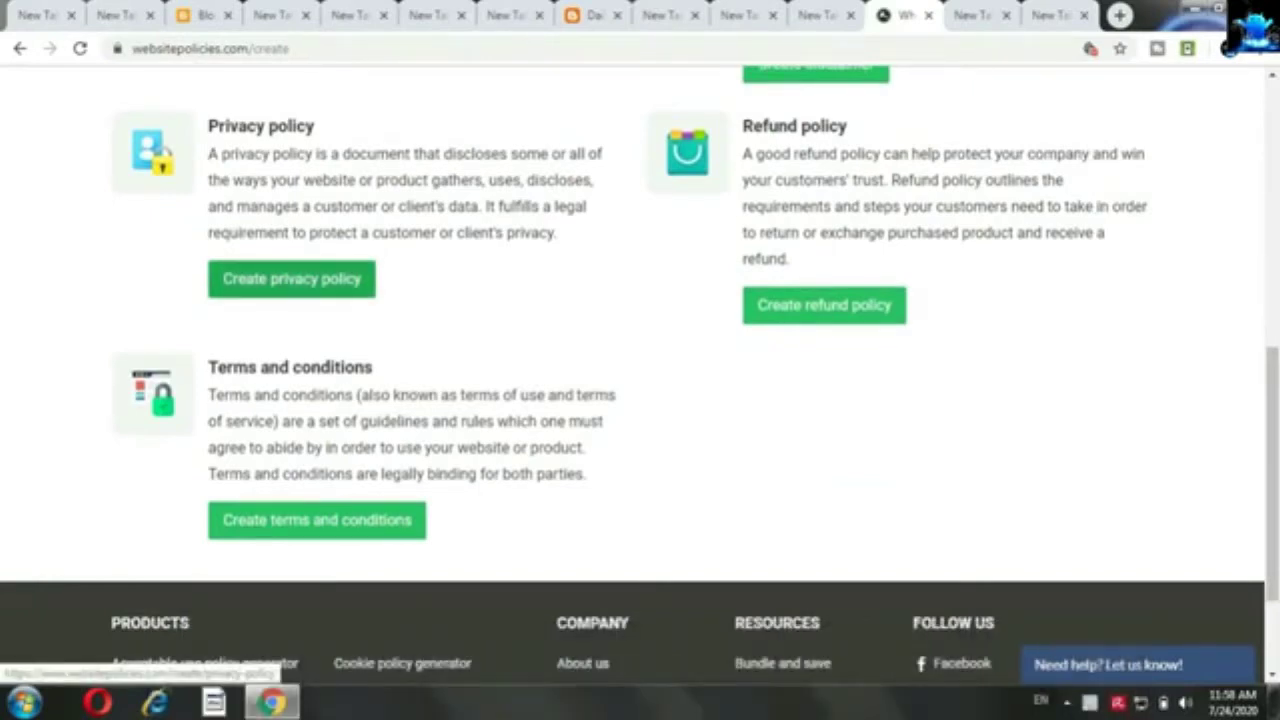
click(291, 279)
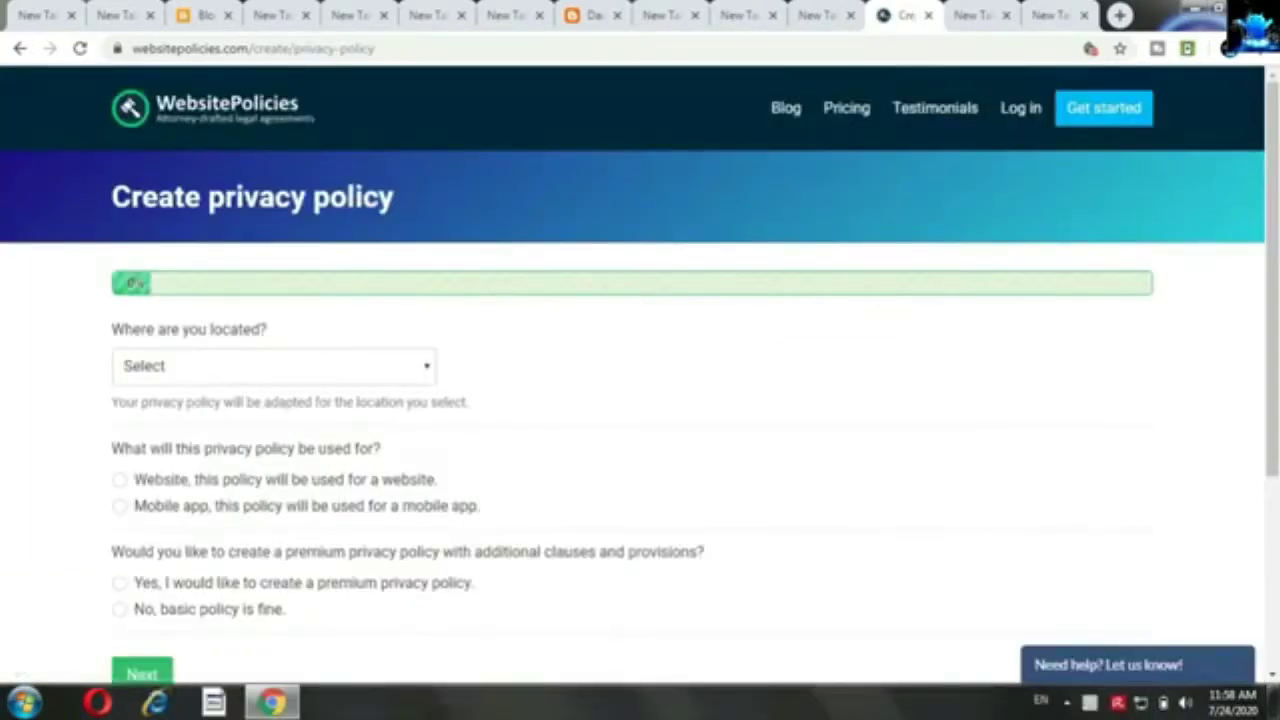
Set the privacy policy's location to India with Madhya Pradesh as the state
click(273, 365)
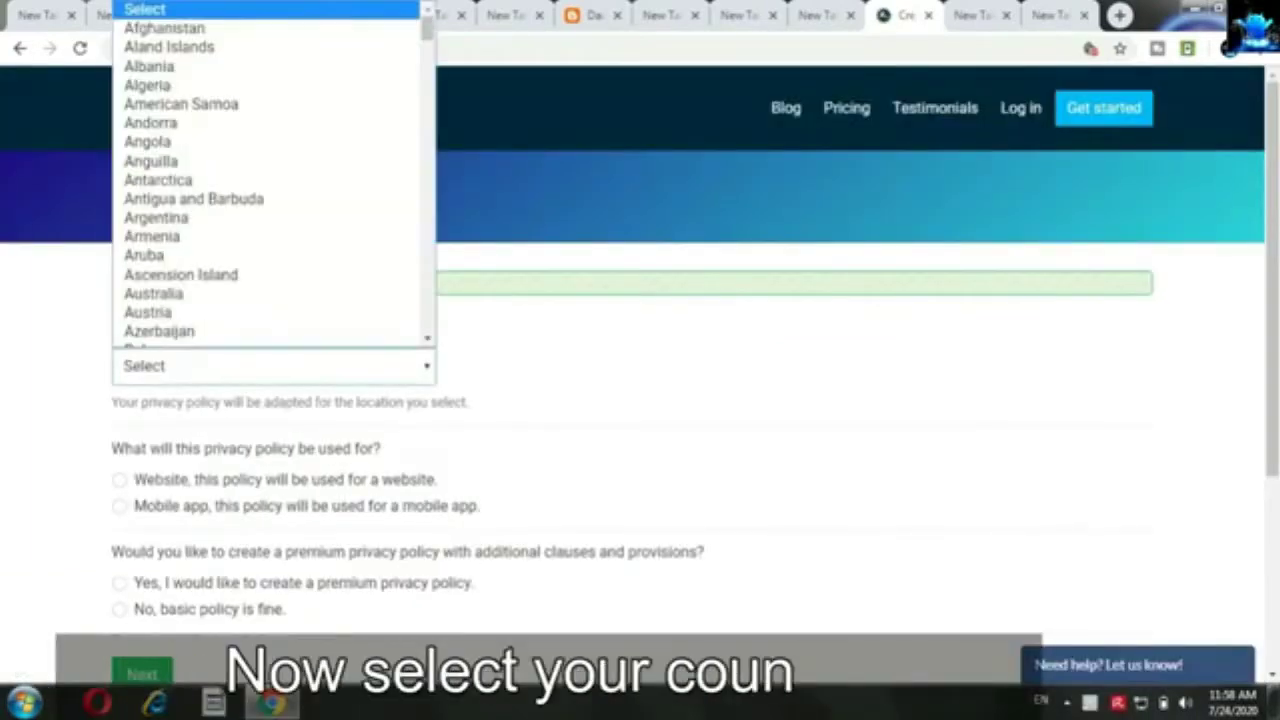
drag(427, 29, 427, 141)
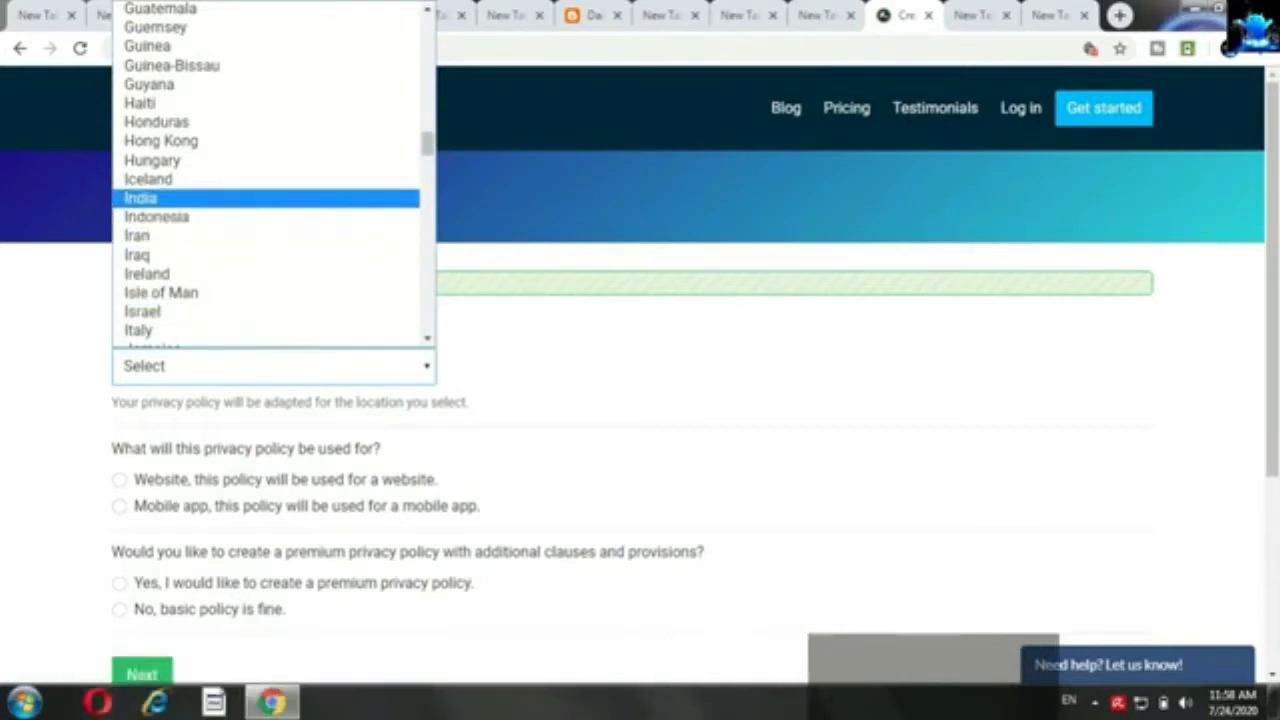
click(150, 197)
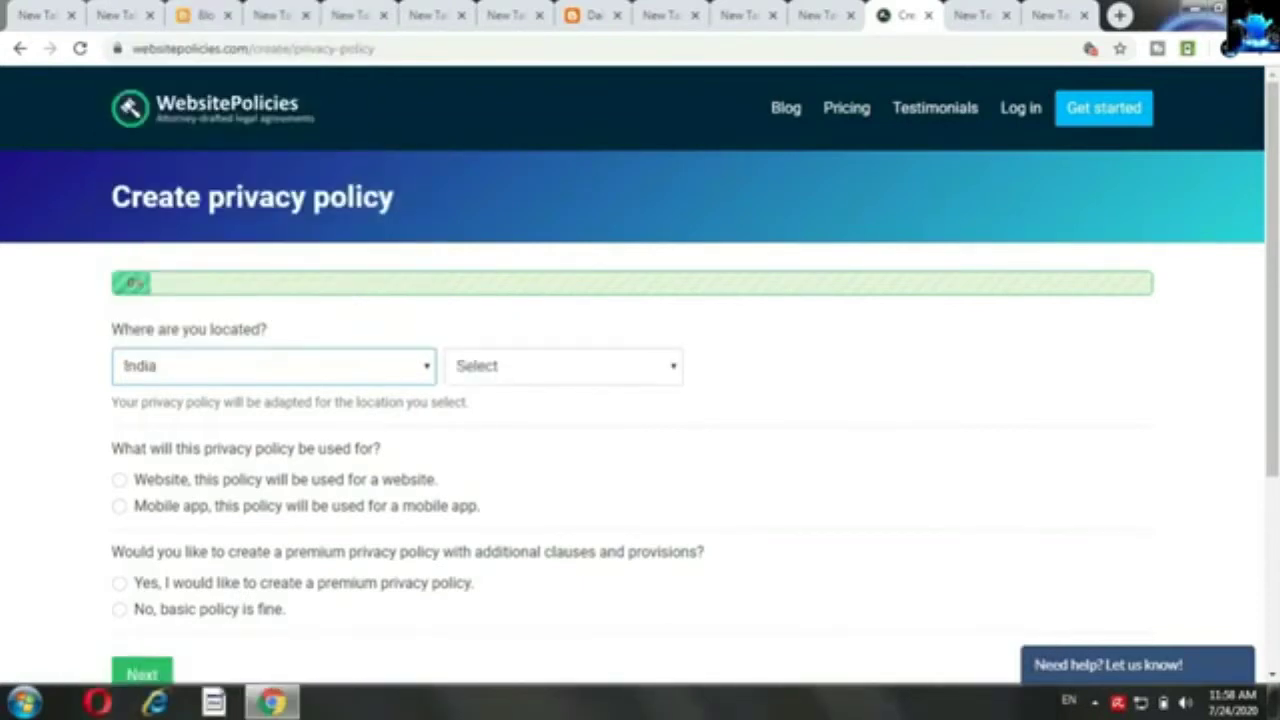
click(563, 365)
scroll(517, 241, down, 1)
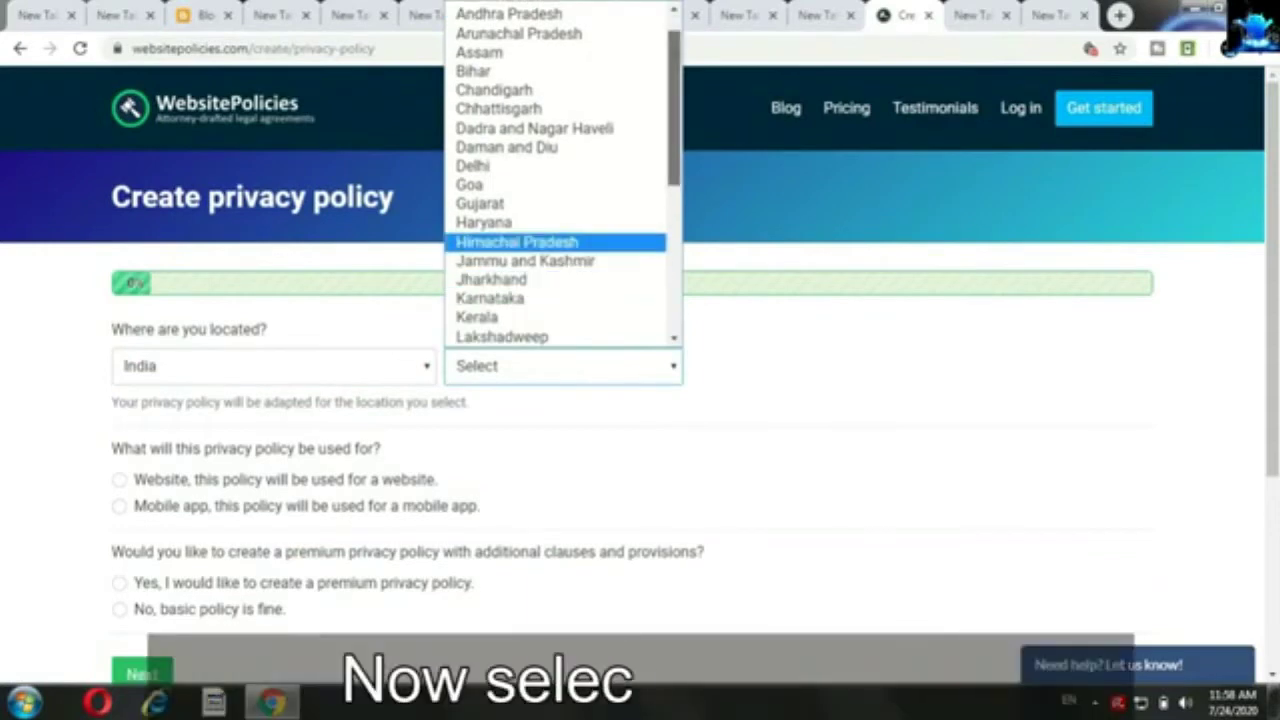
scroll(517, 241, down, 3)
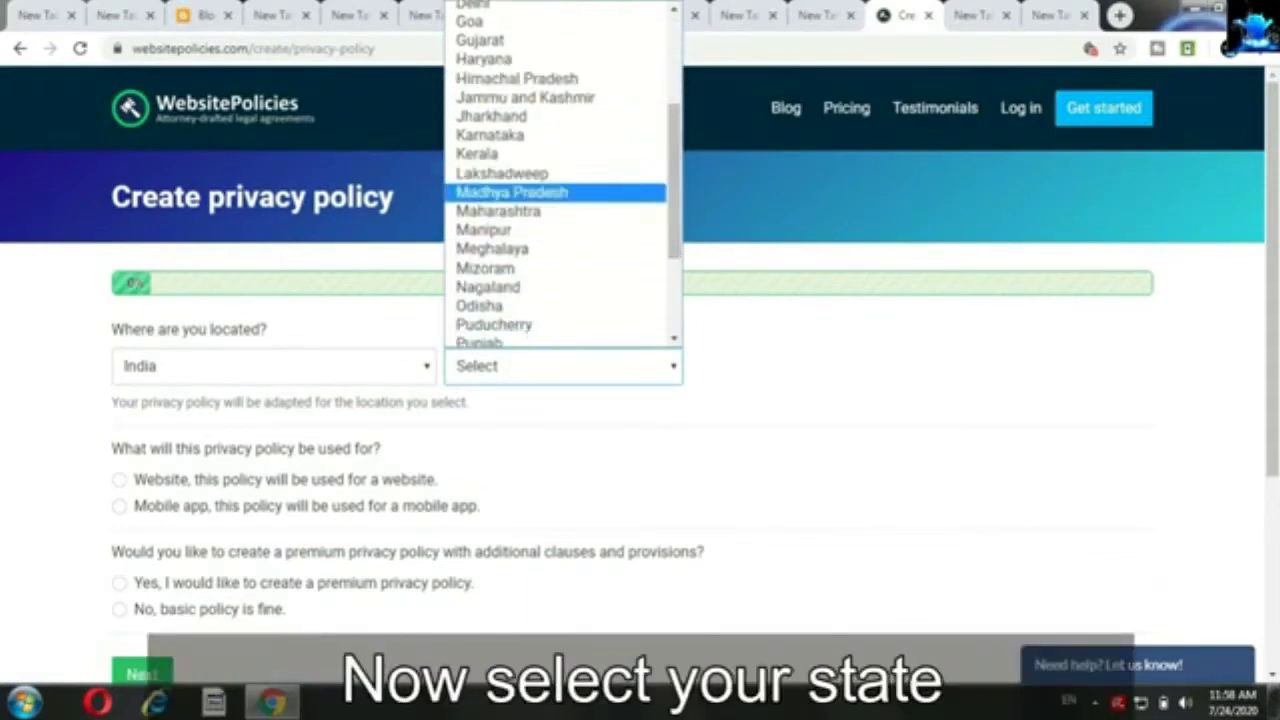
click(511, 192)
scroll(640, 390, down, 2)
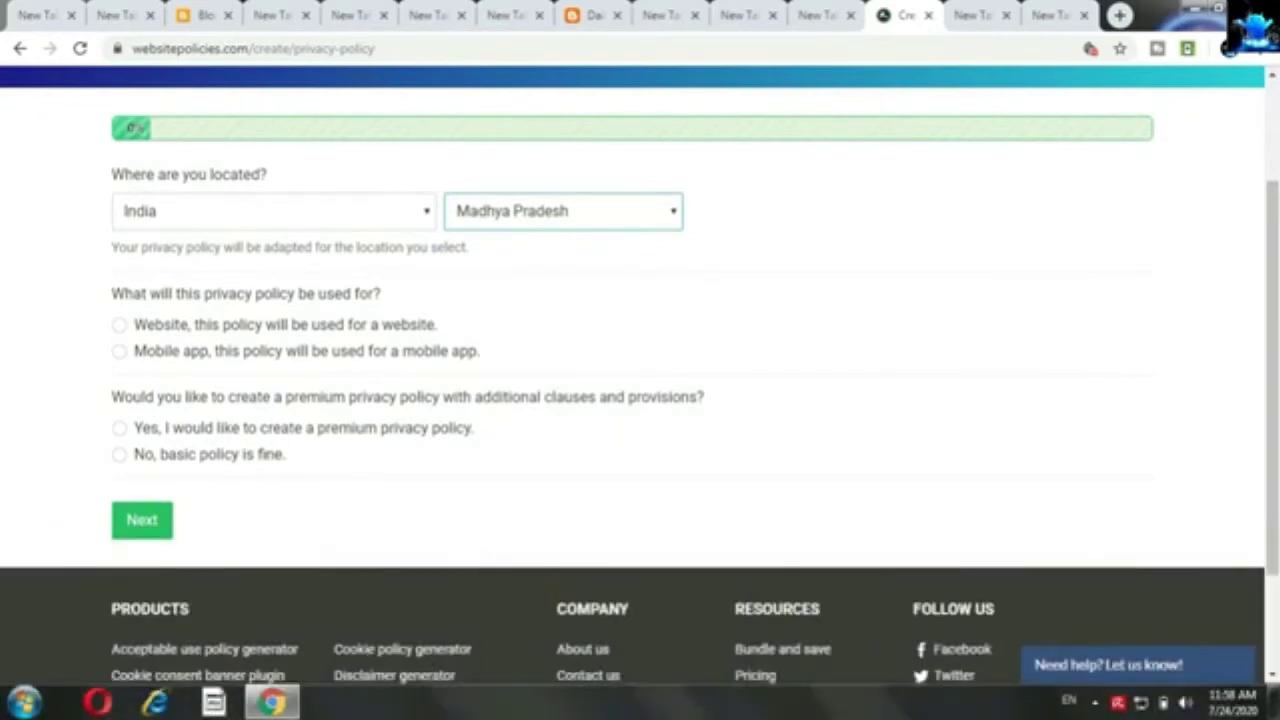
click(119, 324)
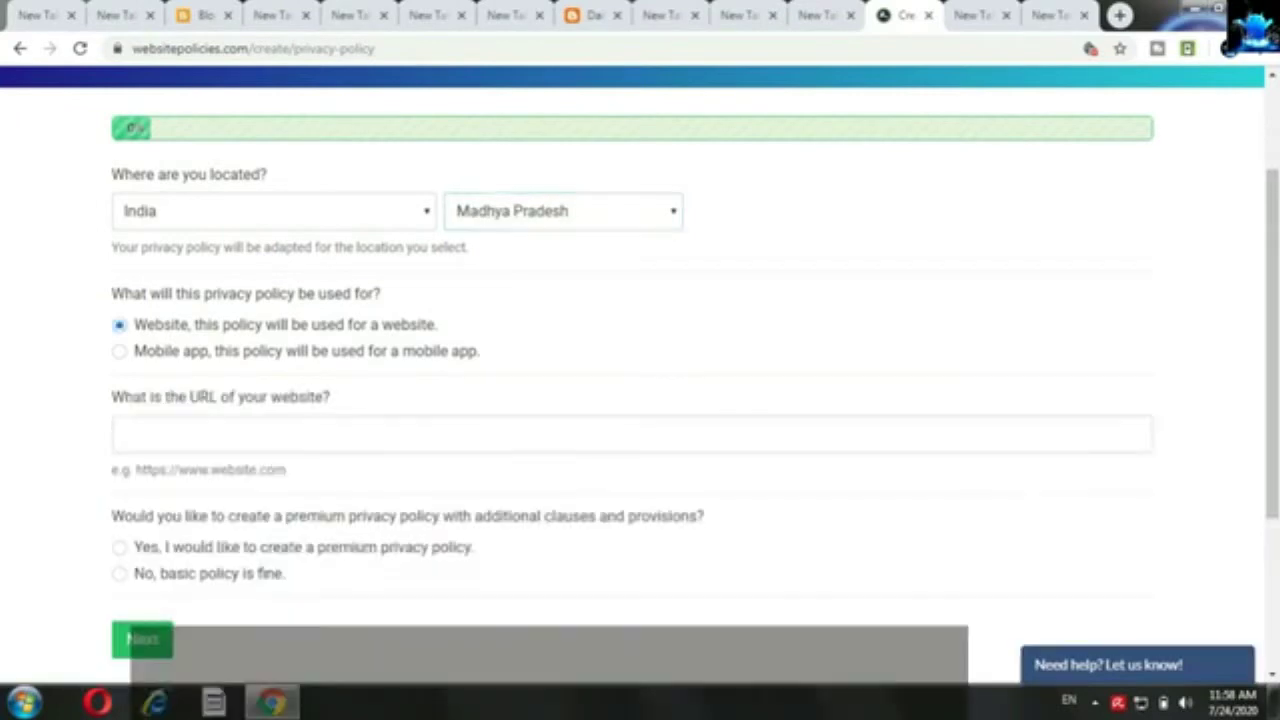
click(121, 434)
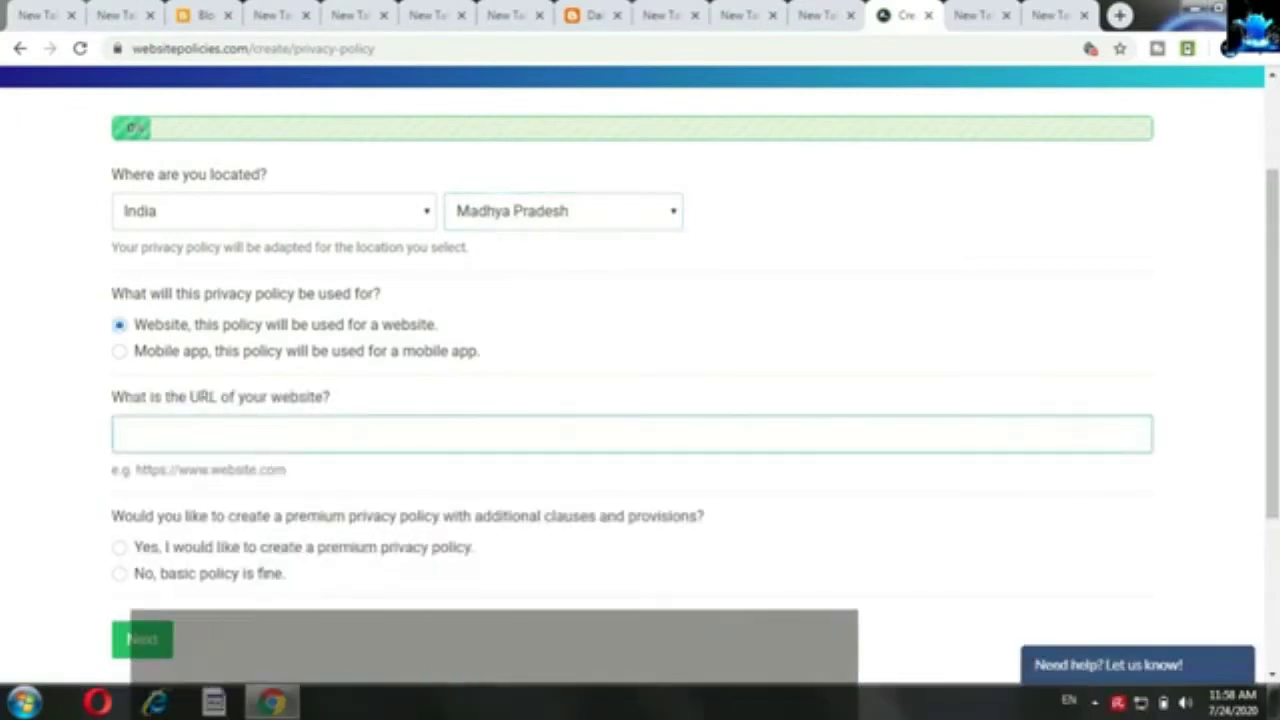
key(ctrl+3)
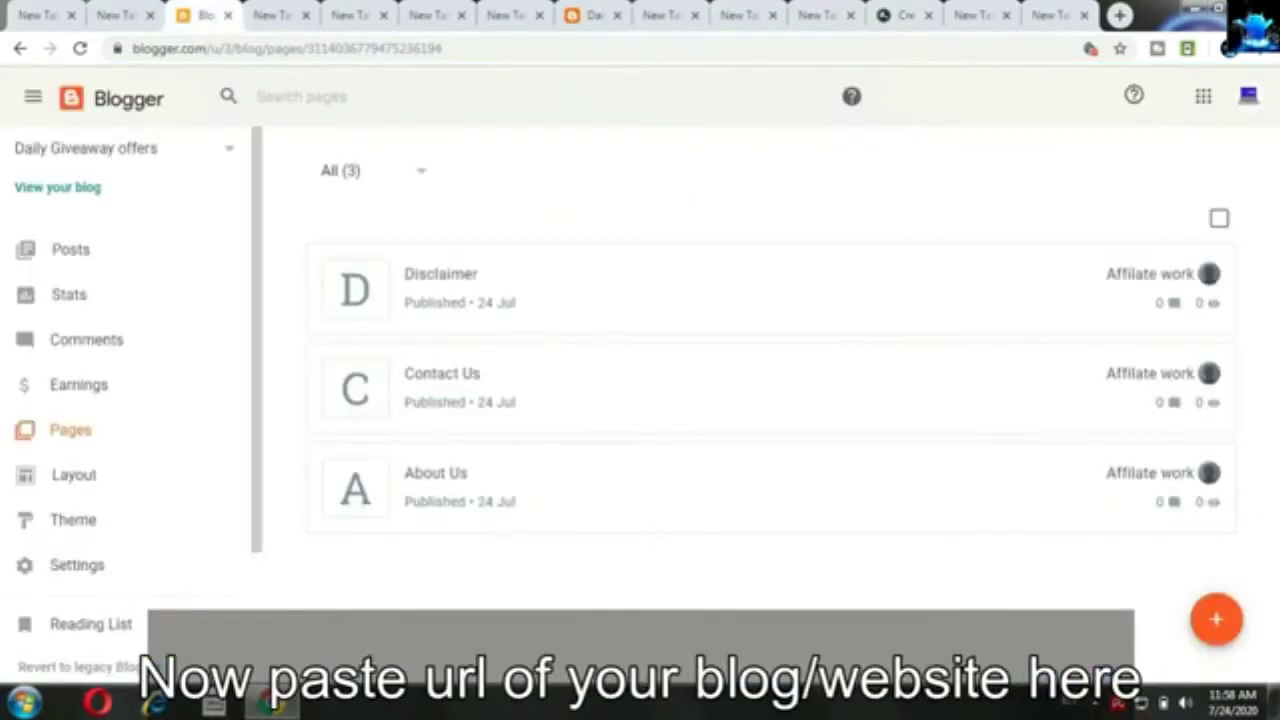
click(57, 187)
click(217, 48)
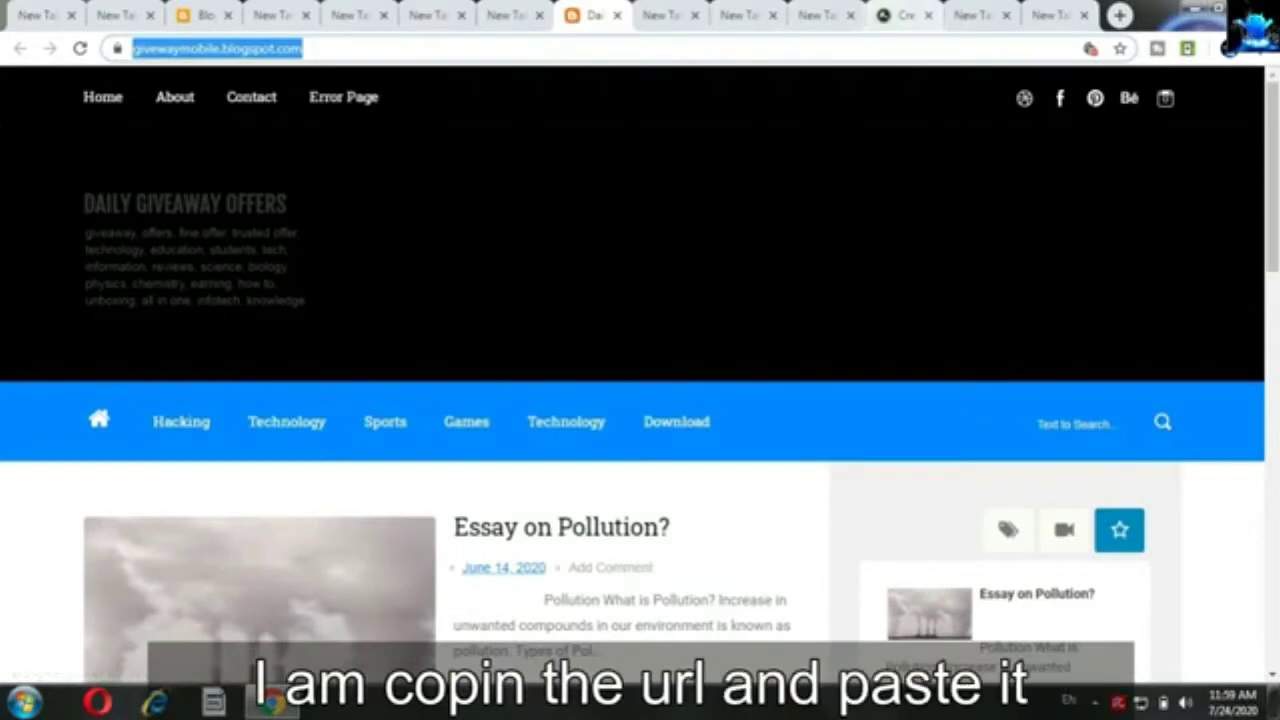
click(900, 15)
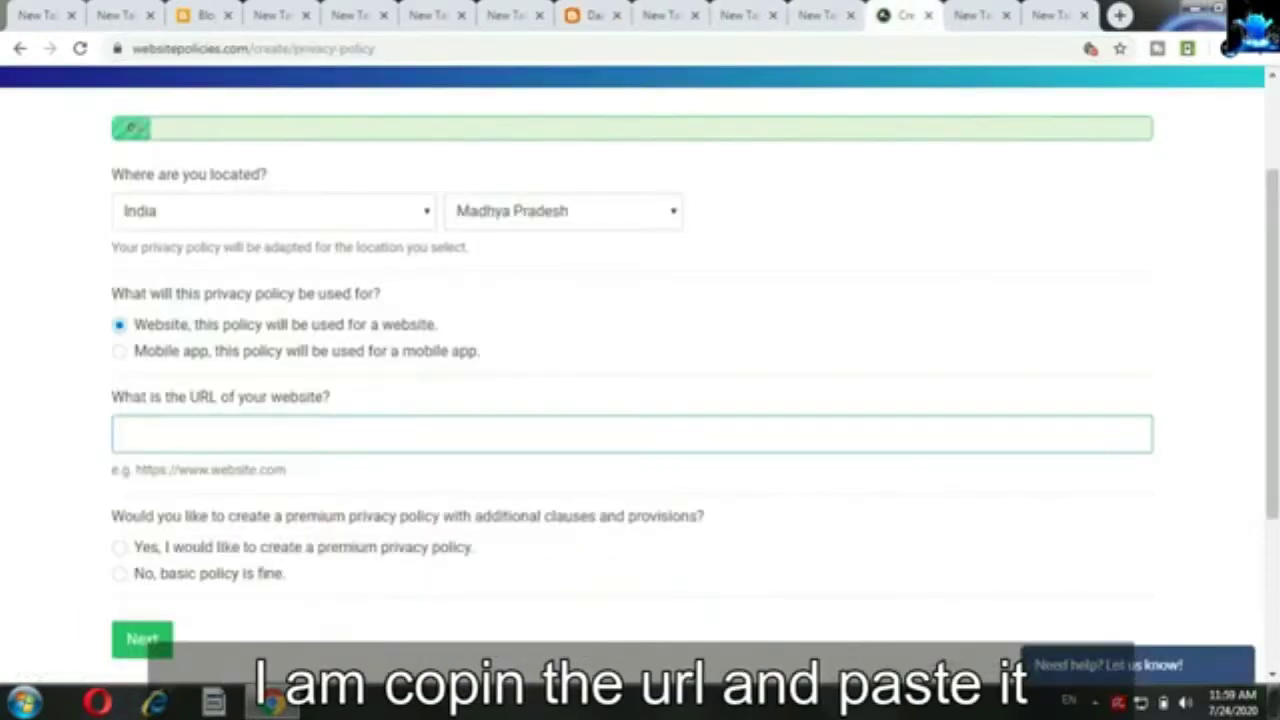
text(https://givewaymobile.blogspot.com/)
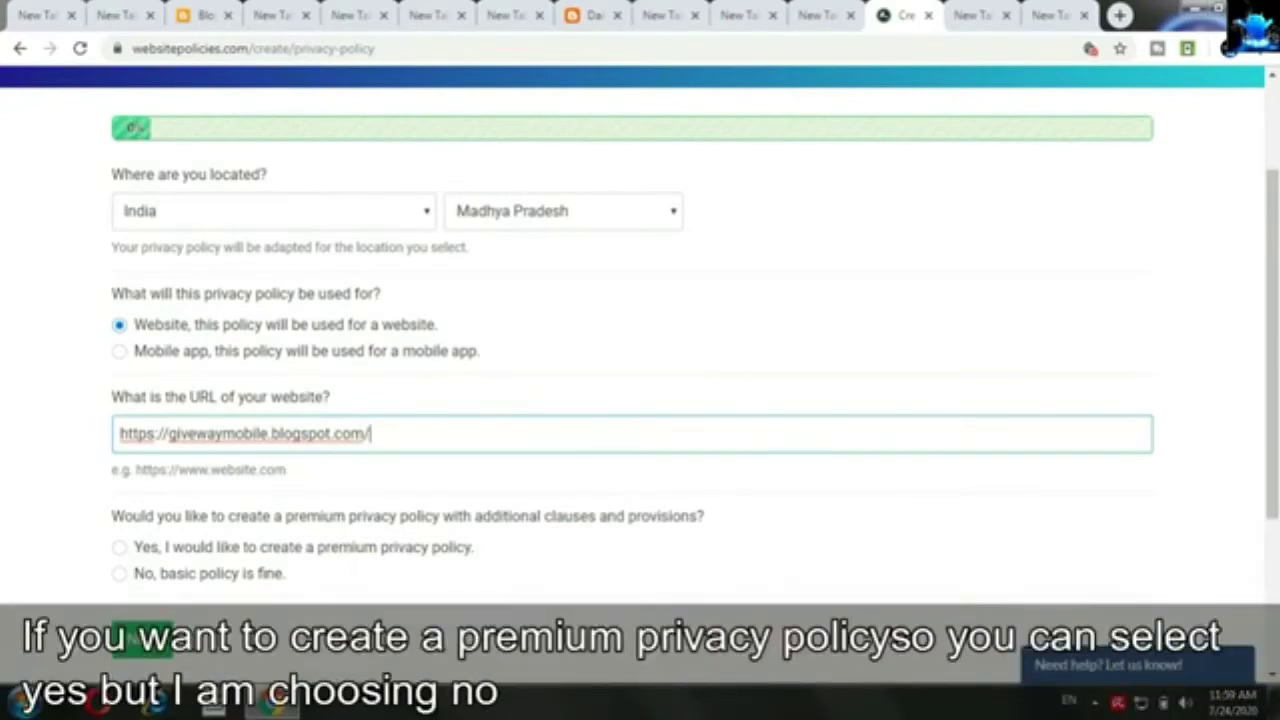
Choose the basic policy and declare that the website is operated by an individual, continuing to the user accounts question
click(119, 573)
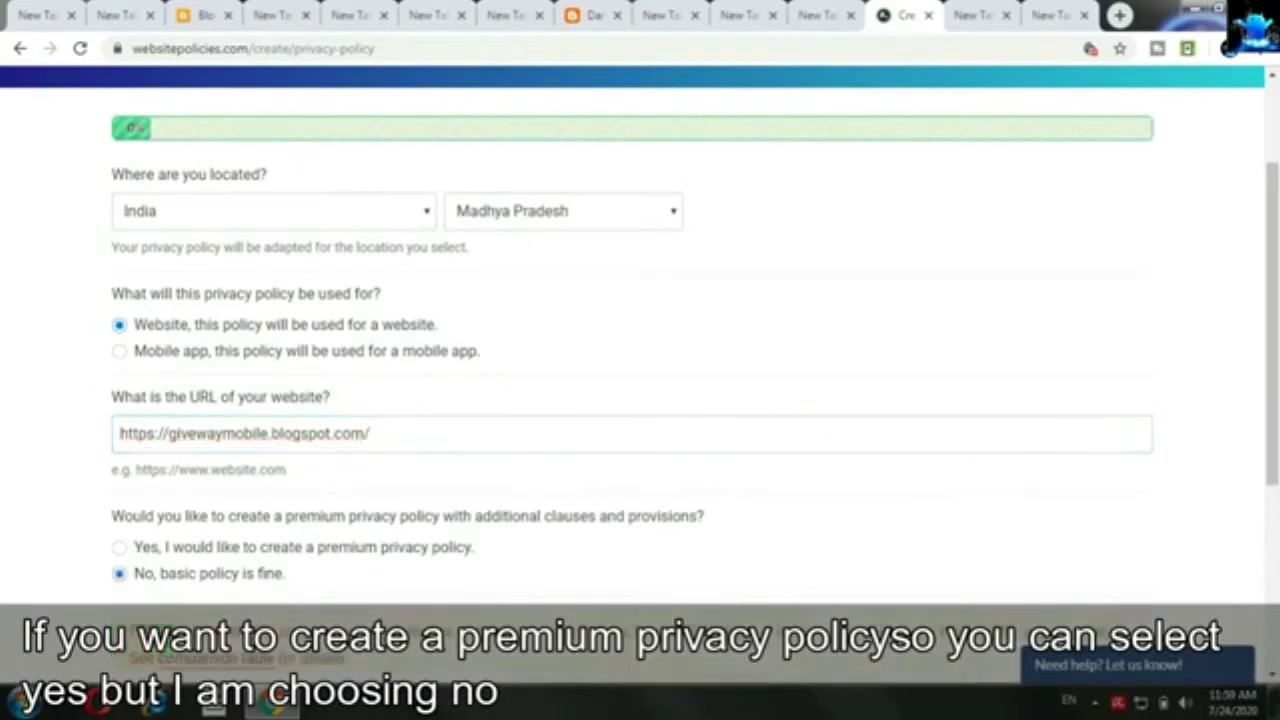
scroll(640, 390, down, 2)
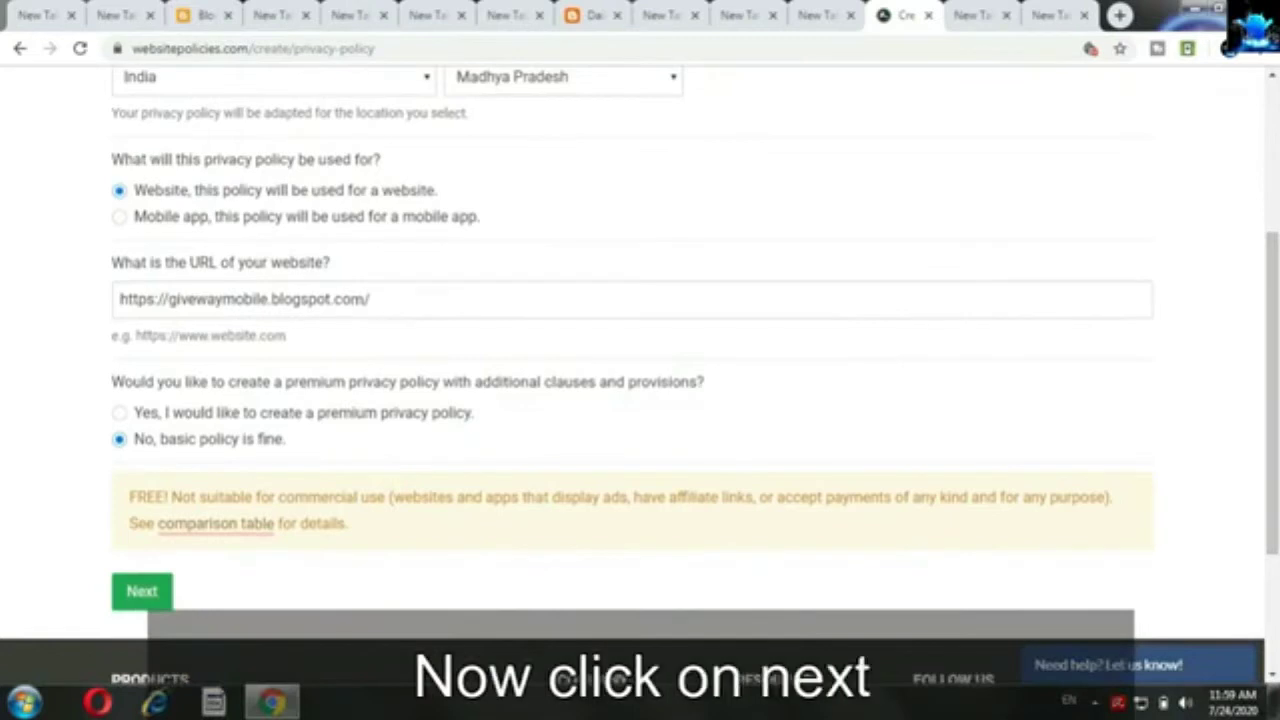
click(141, 591)
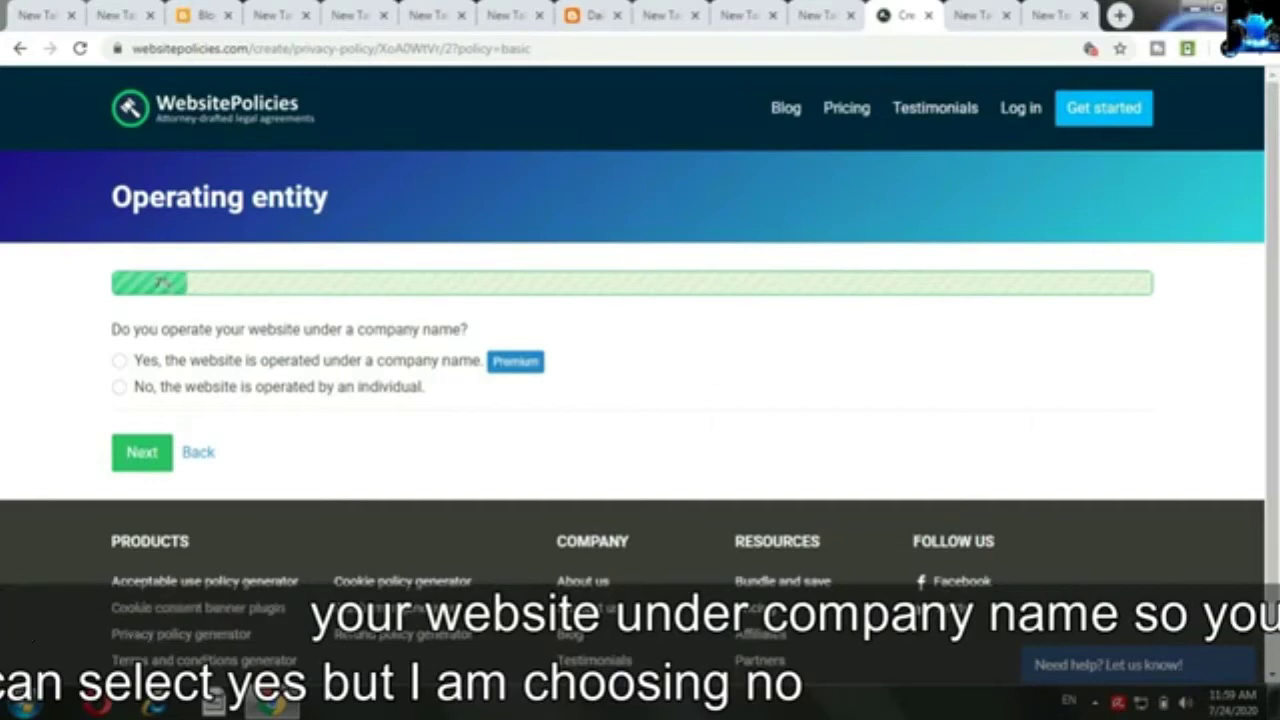
click(119, 387)
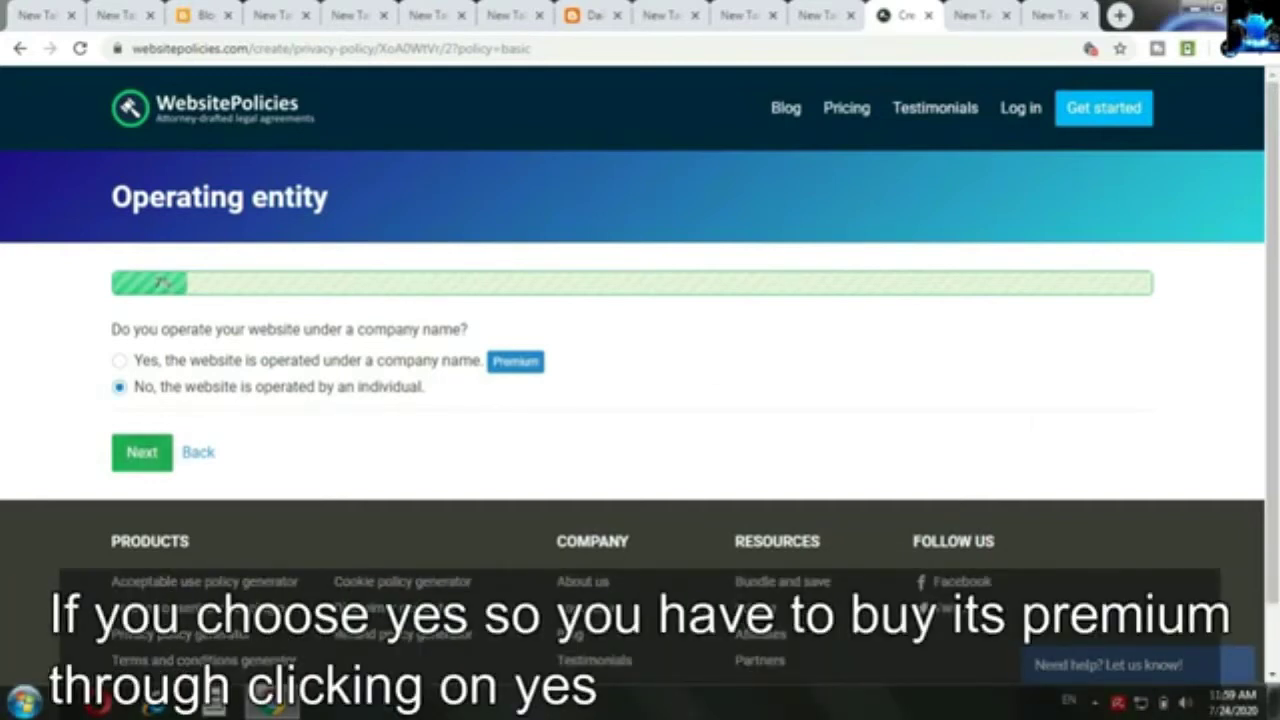
click(142, 453)
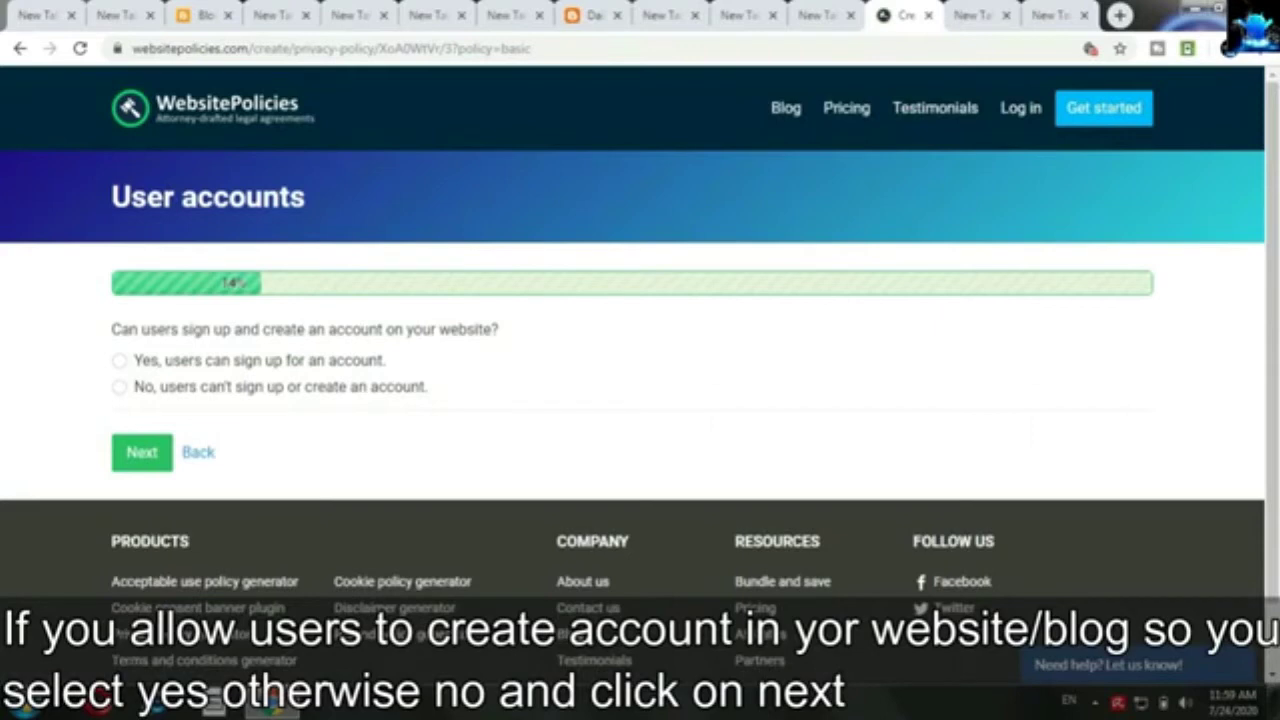
Answer that users can't create an account and cannot interact with each other, continuing to the user contributions questions
click(119, 387)
click(142, 453)
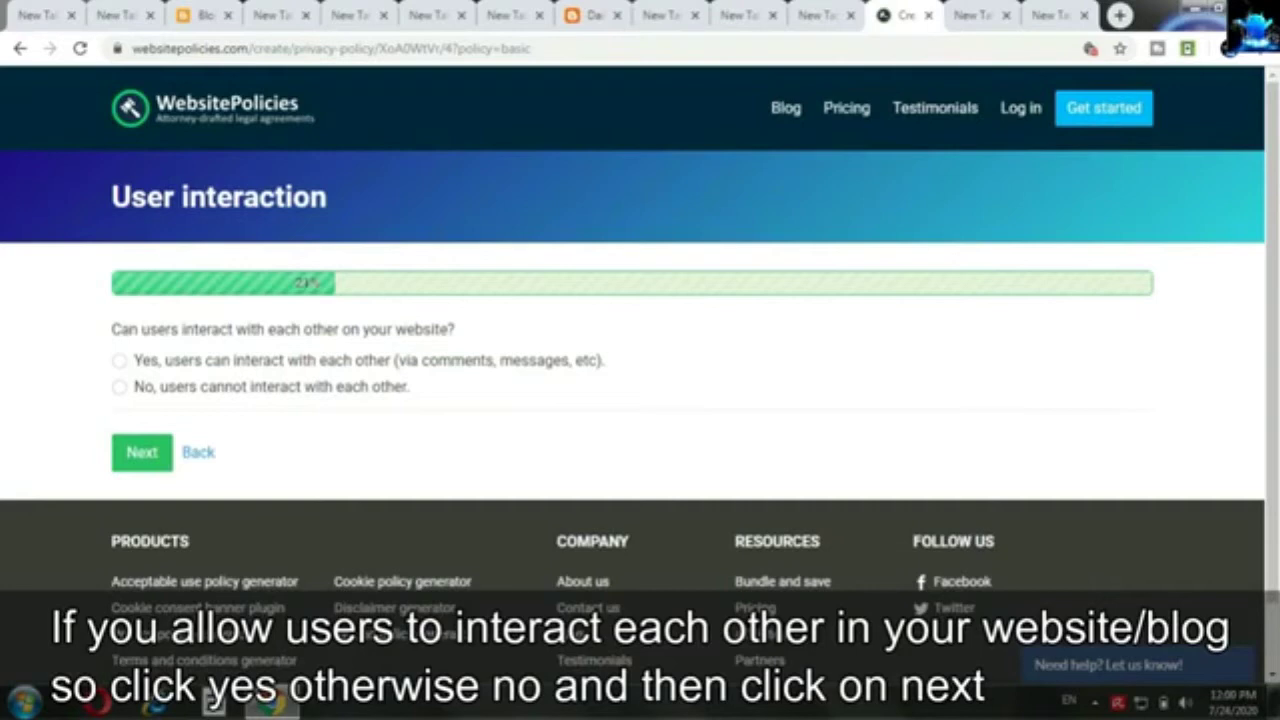
click(119, 387)
click(141, 452)
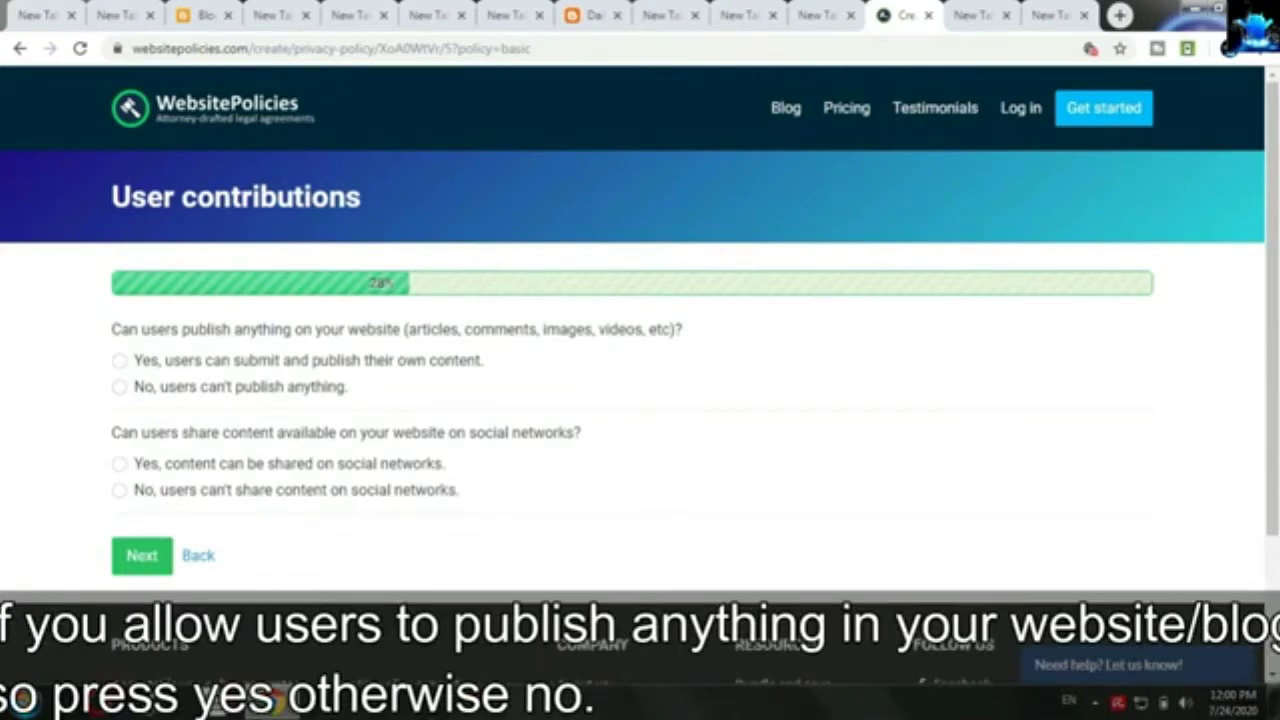
State that users can't publish anything but content can be shared on social networks, and submit the user contributions answers
click(120, 387)
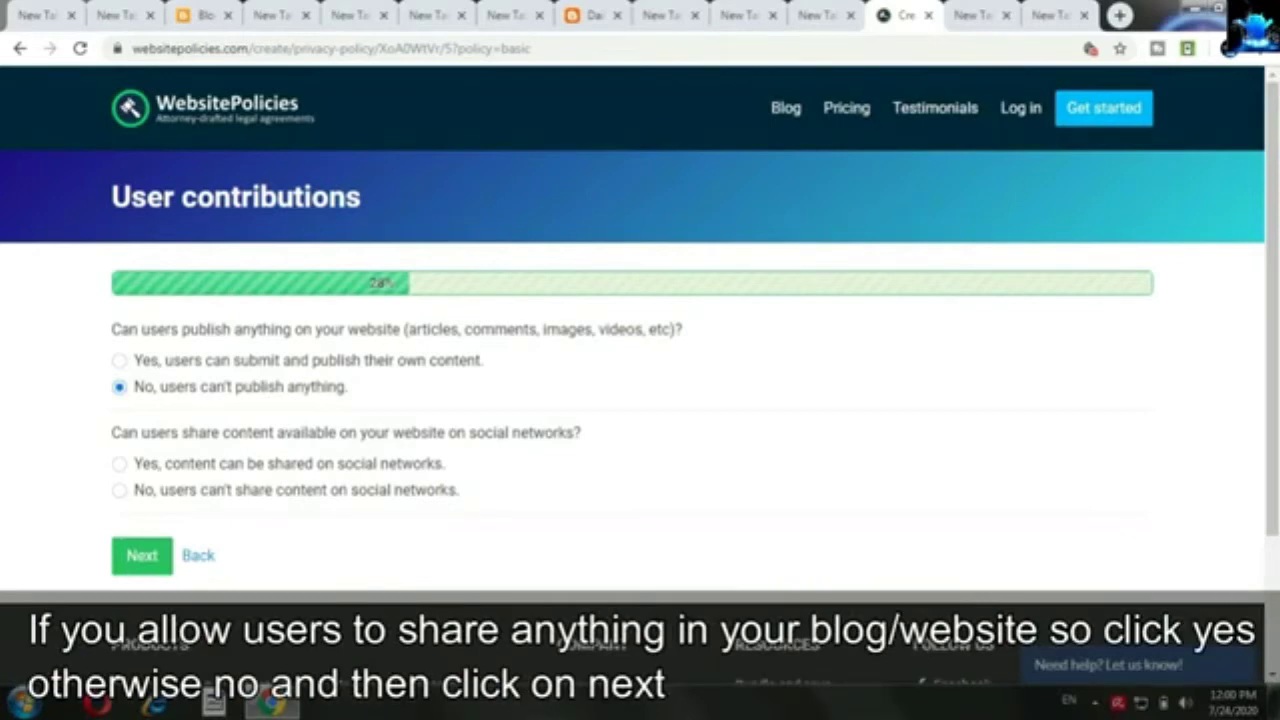
click(120, 464)
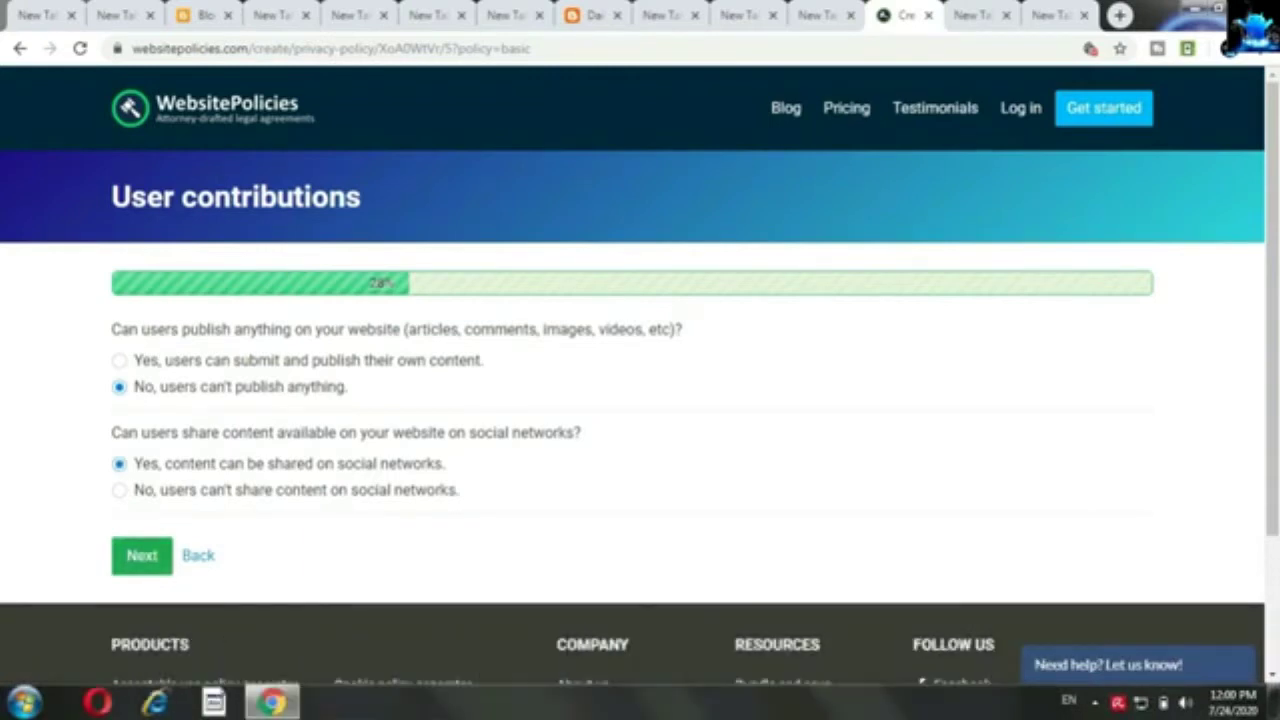
click(142, 556)
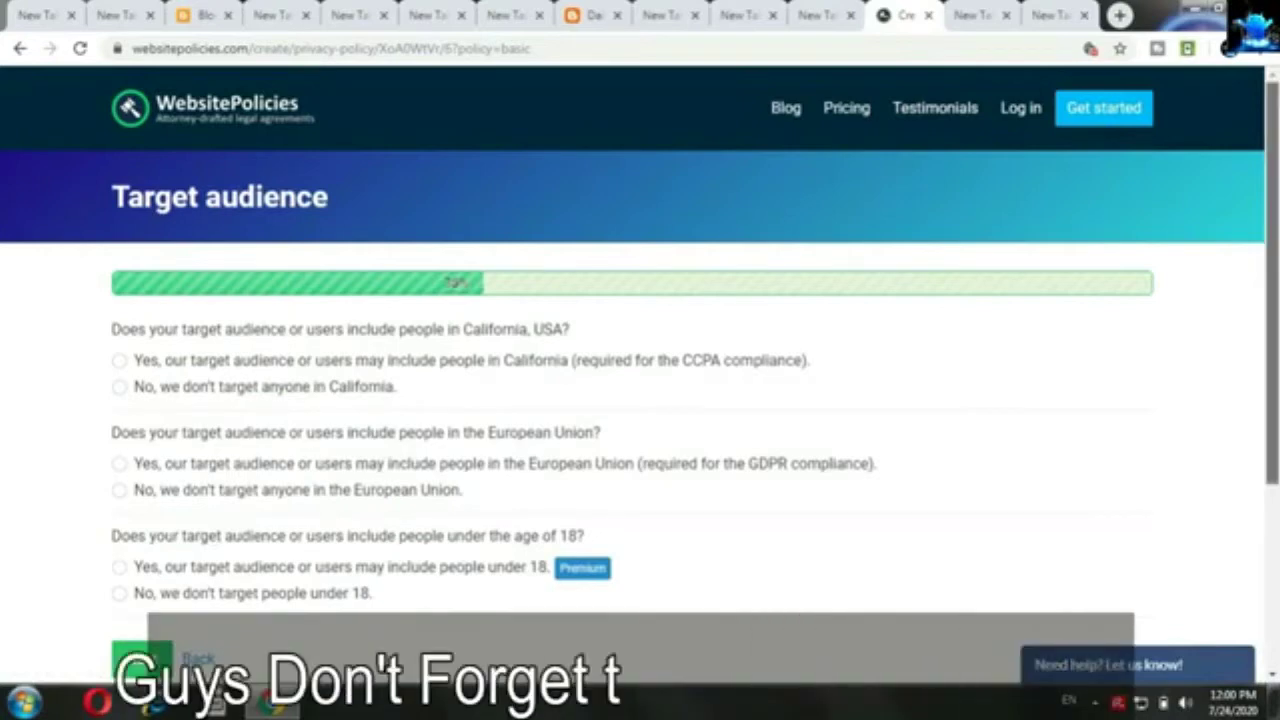
Exclude people in California, people in the European Union and people under 18 from the target audience, and continue
scroll(640, 374, down, 1)
scroll(640, 374, down, 1)
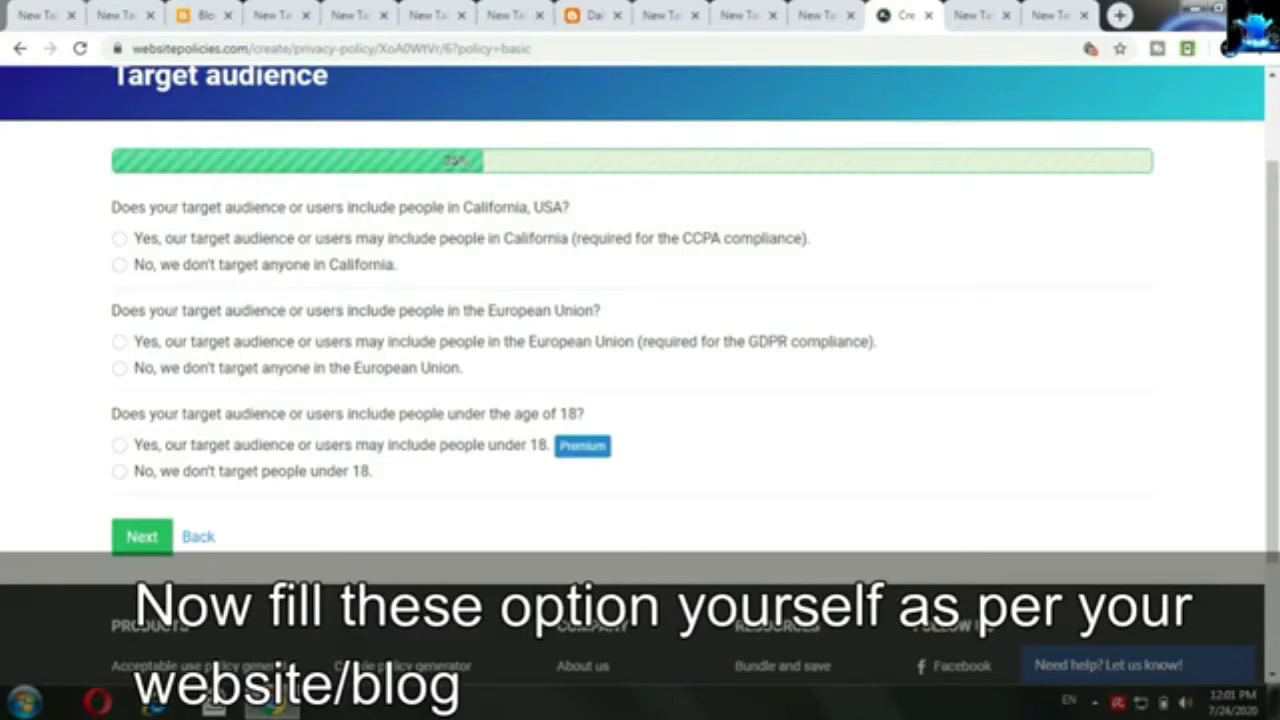
click(119, 264)
click(120, 368)
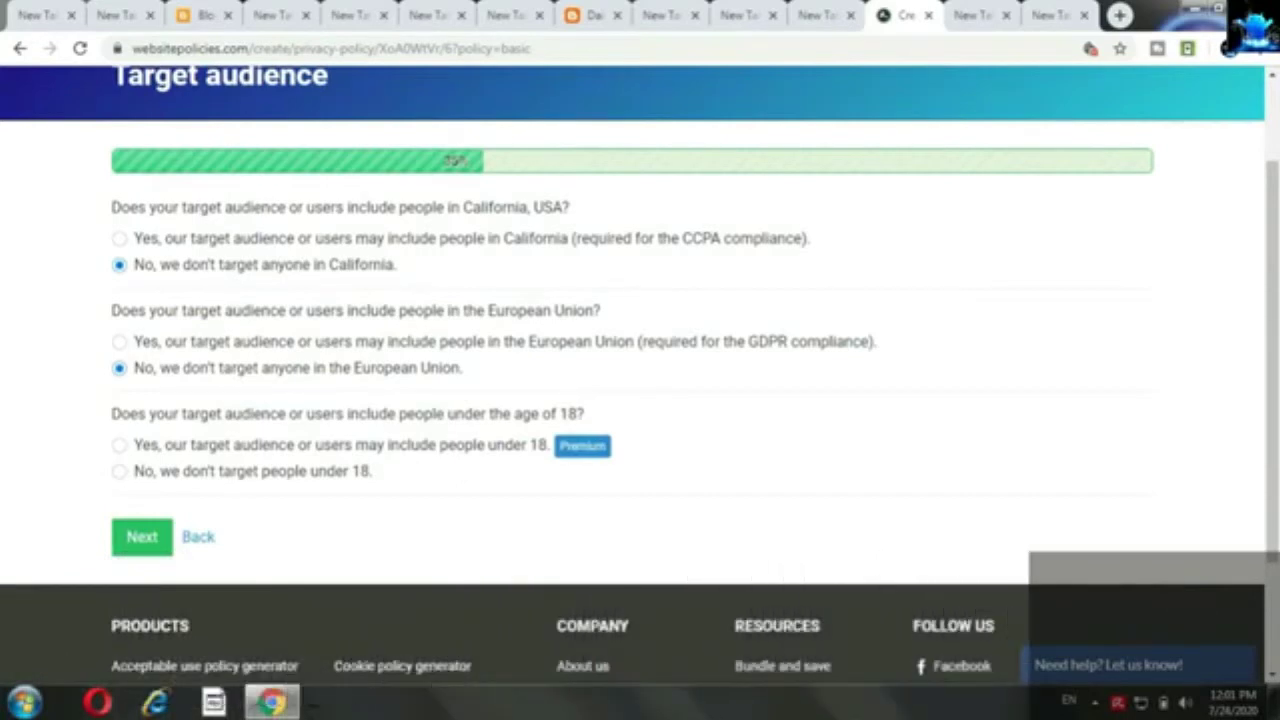
click(120, 471)
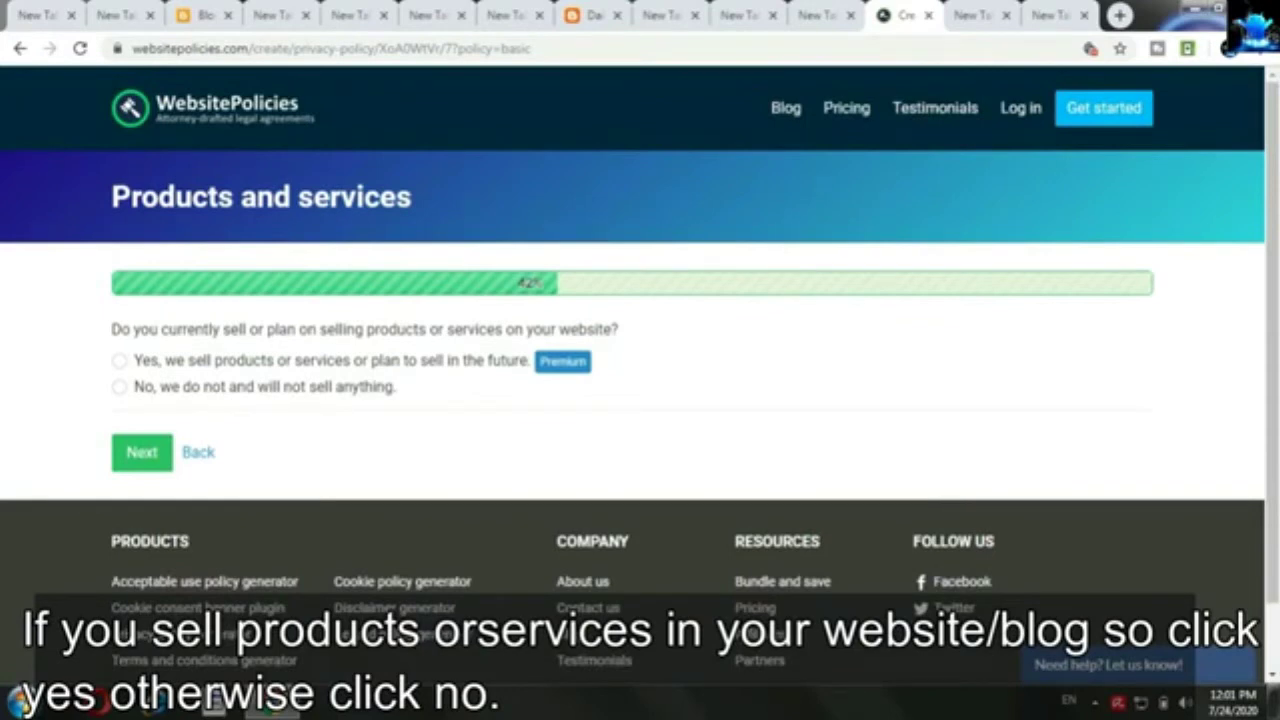
Declare that nothing is sold and that the website uses no cookies and does not respond to "do not track" signals, and continue
click(119, 386)
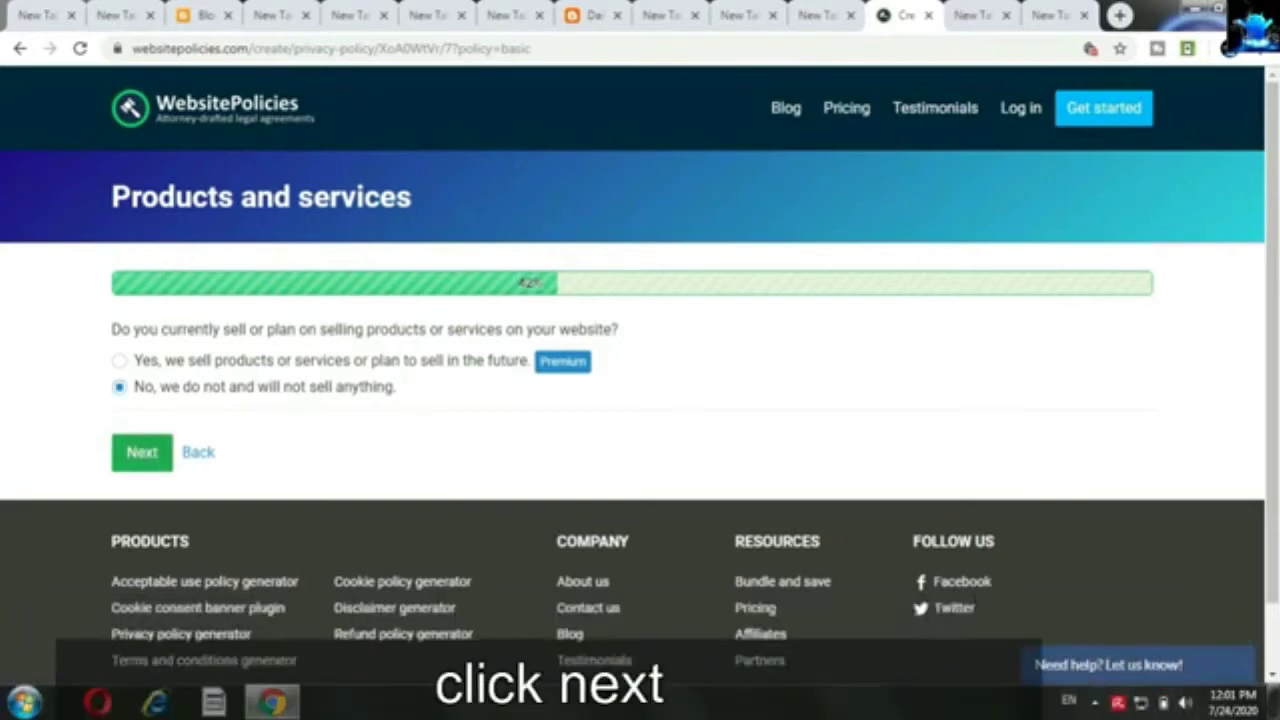
click(141, 452)
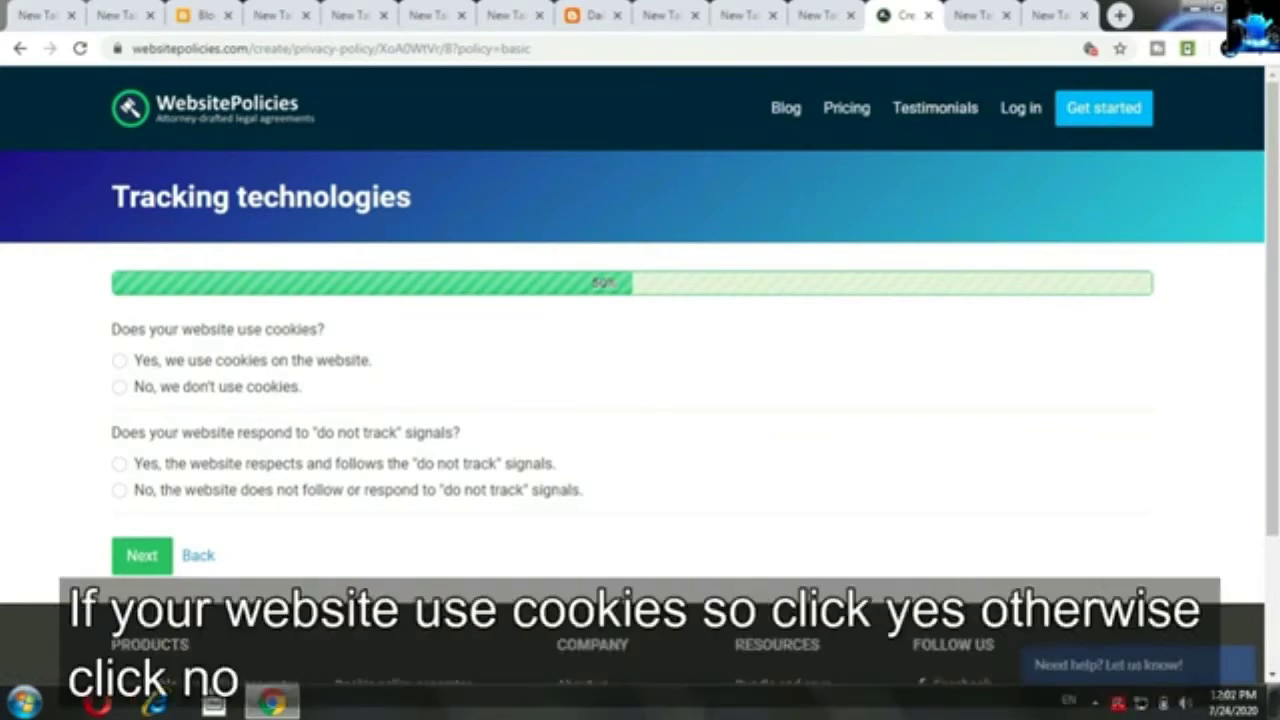
click(119, 386)
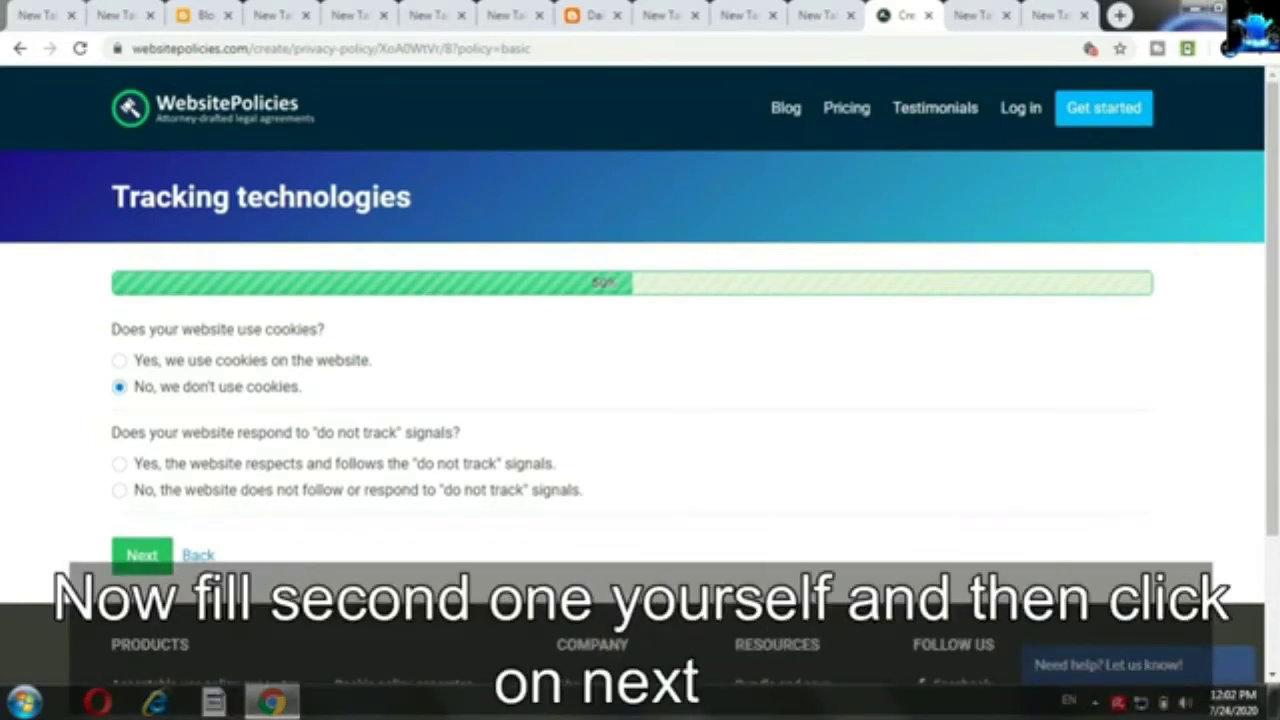
click(119, 490)
click(141, 555)
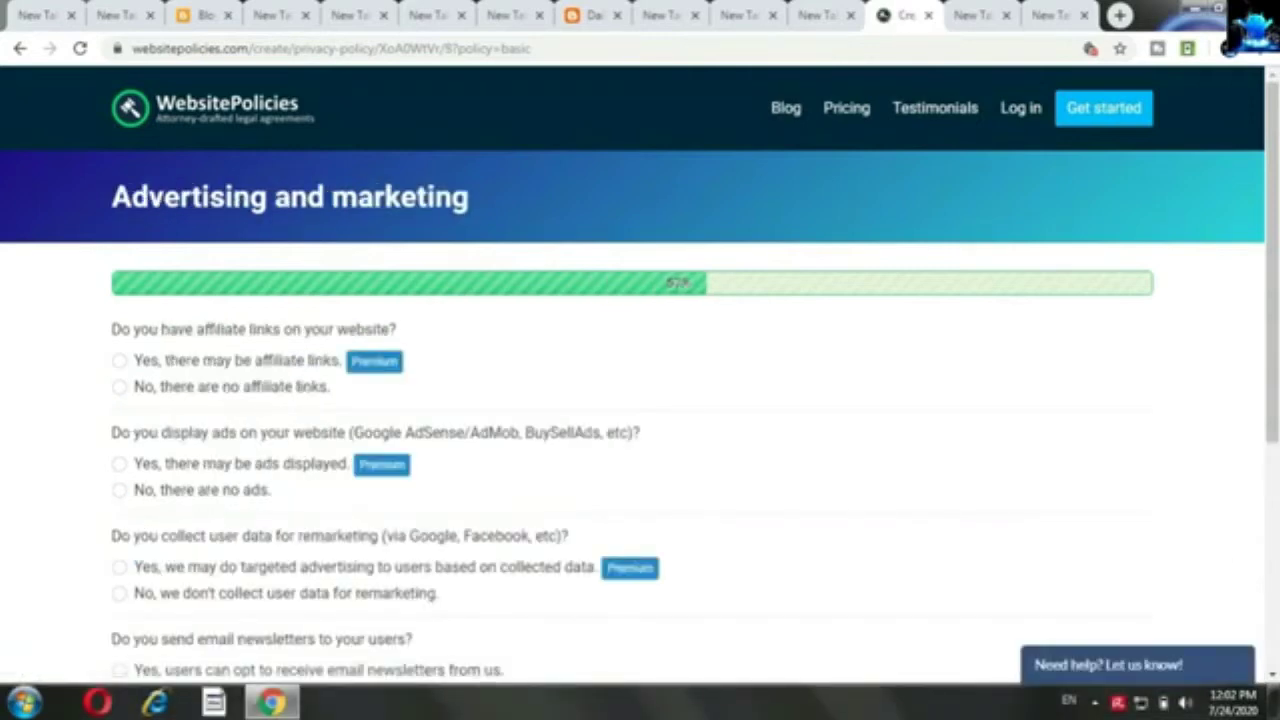
Answer that the website has no affiliate links, displays no ads and doesn't collect user data for remarketing
scroll(640, 400, down, 3)
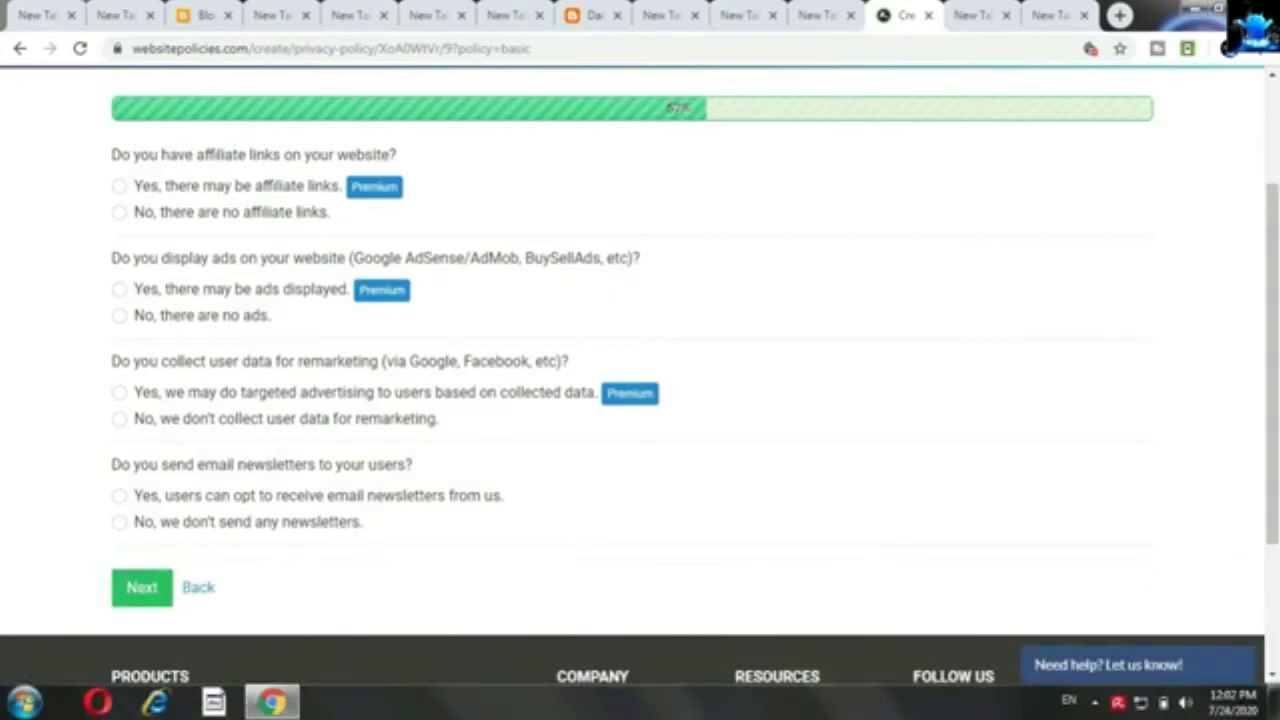
click(120, 212)
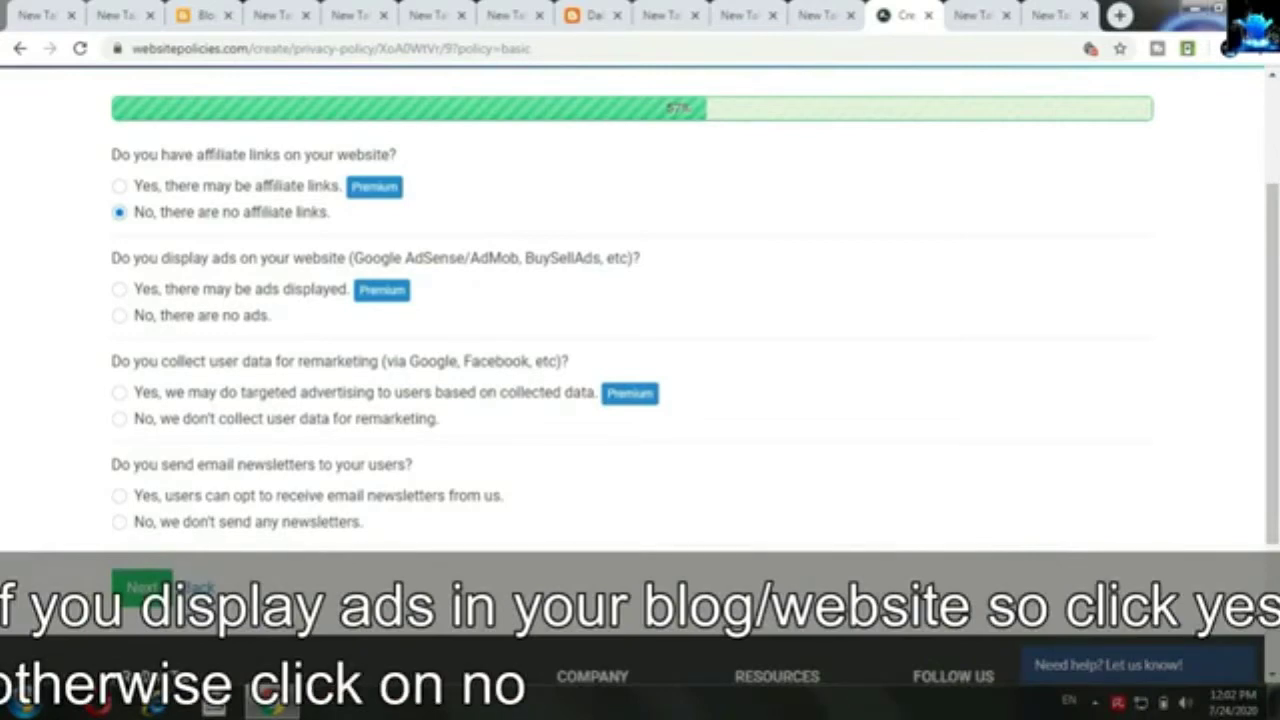
click(120, 315)
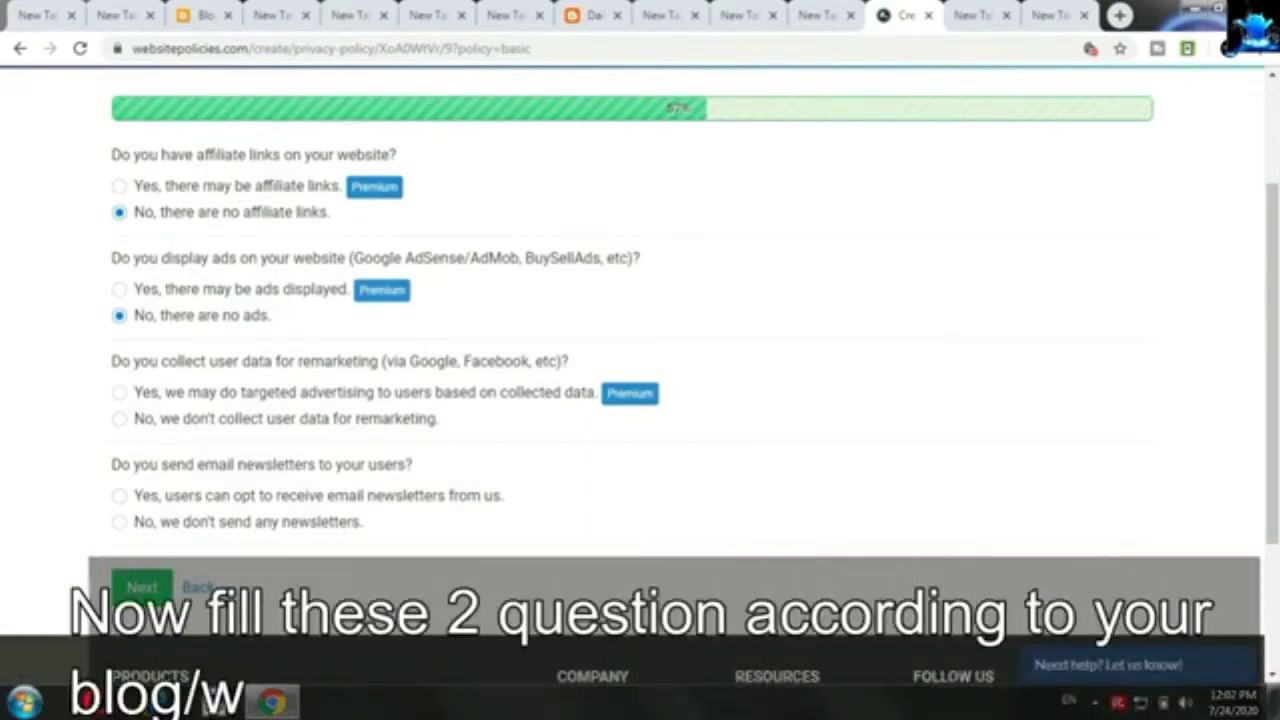
click(120, 419)
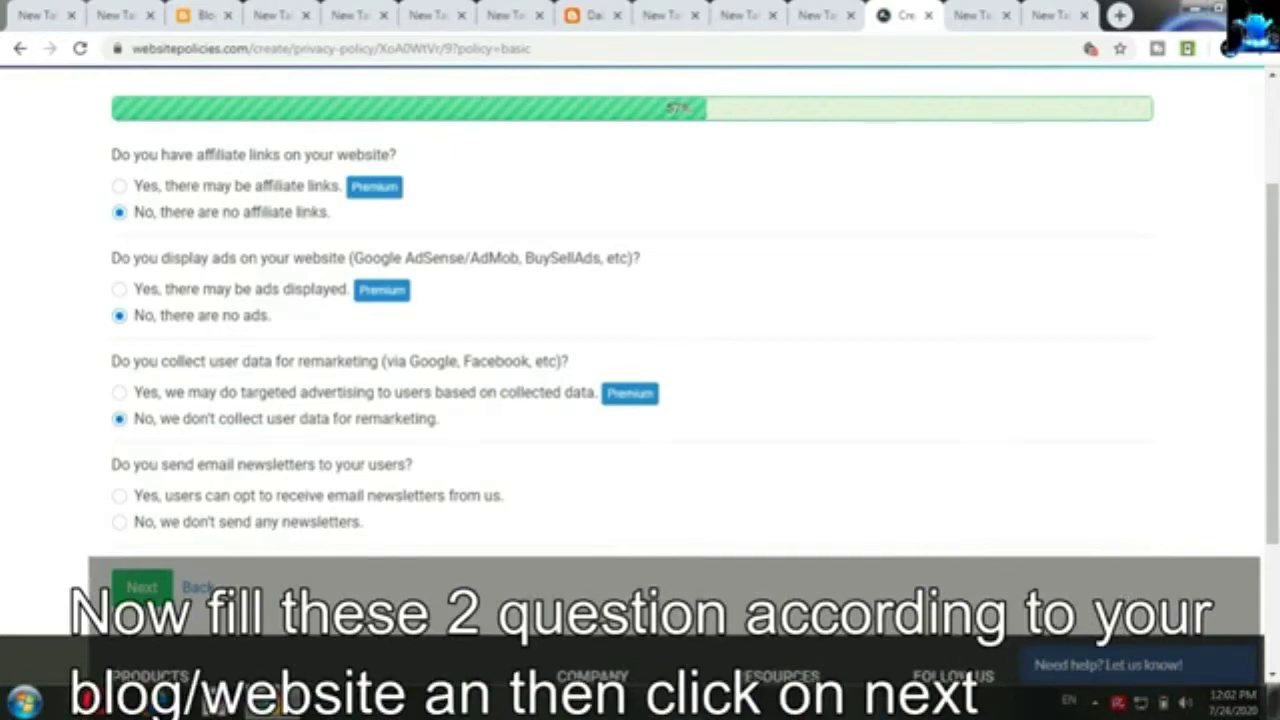
State that users can opt into newsletters sent from own servers and can unsubscribe through a link, and submit the advertising and marketing answers
click(120, 496)
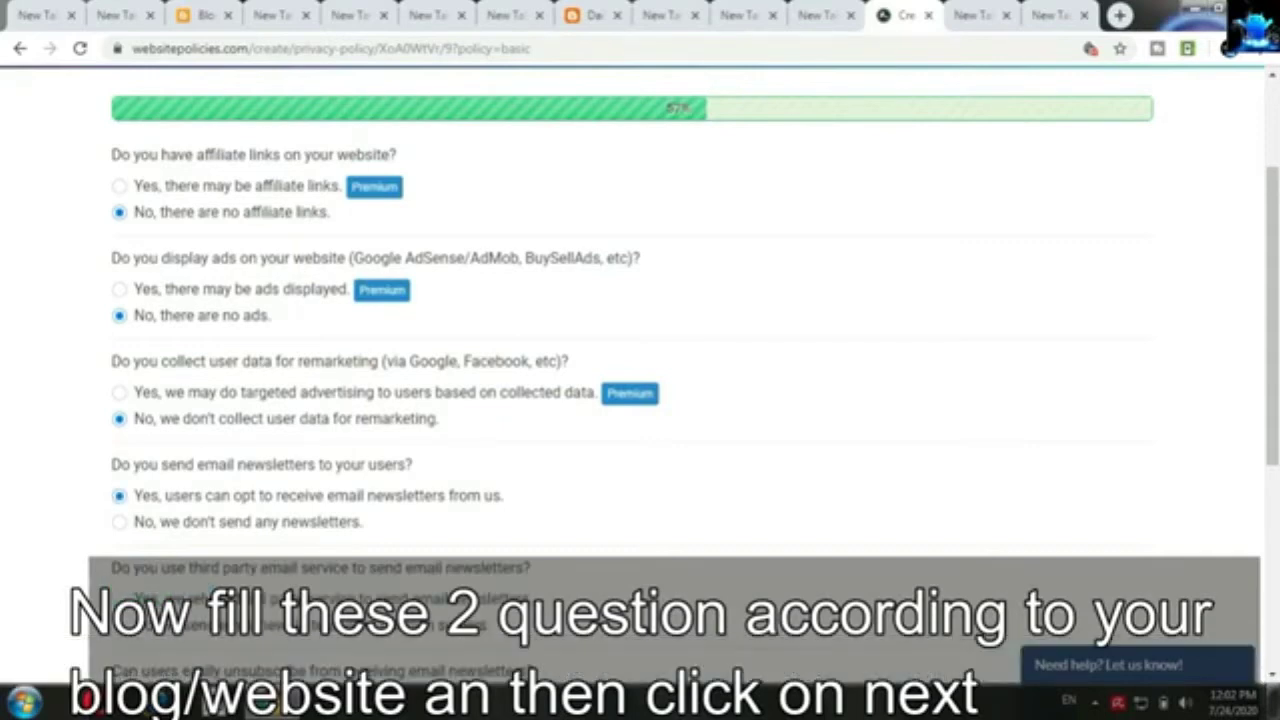
scroll(640, 376, down, 3)
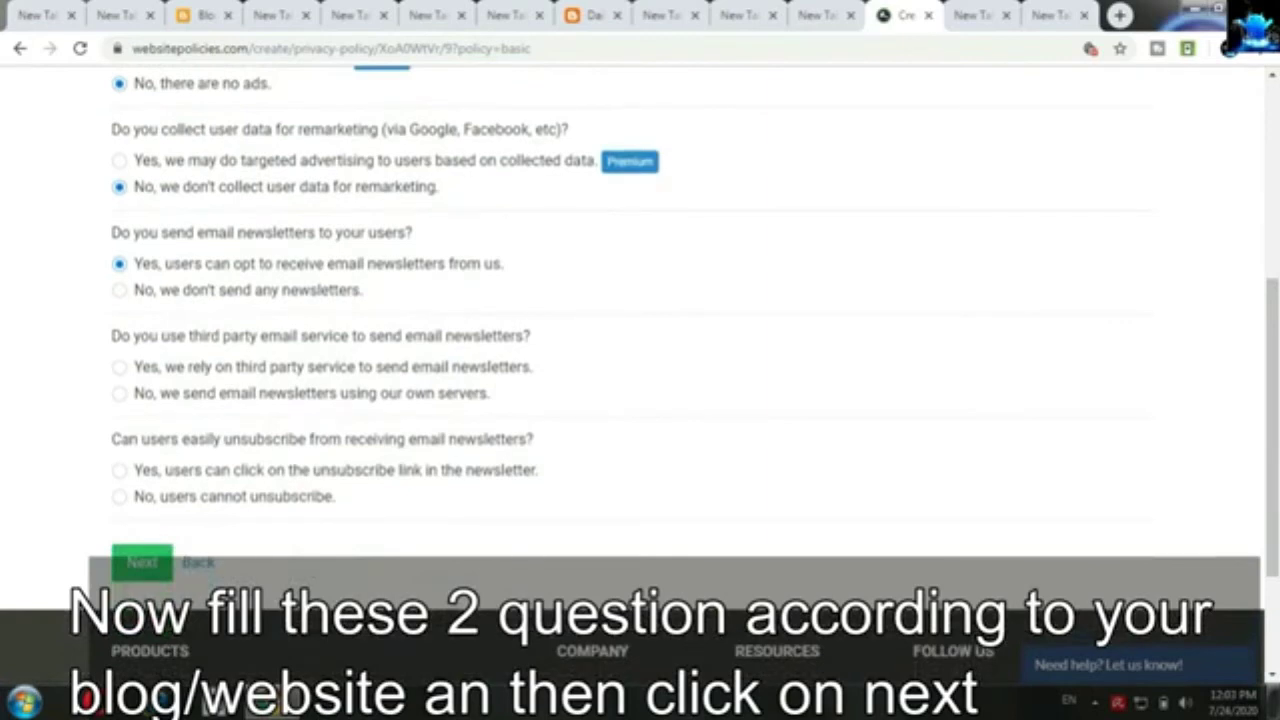
click(119, 393)
click(119, 470)
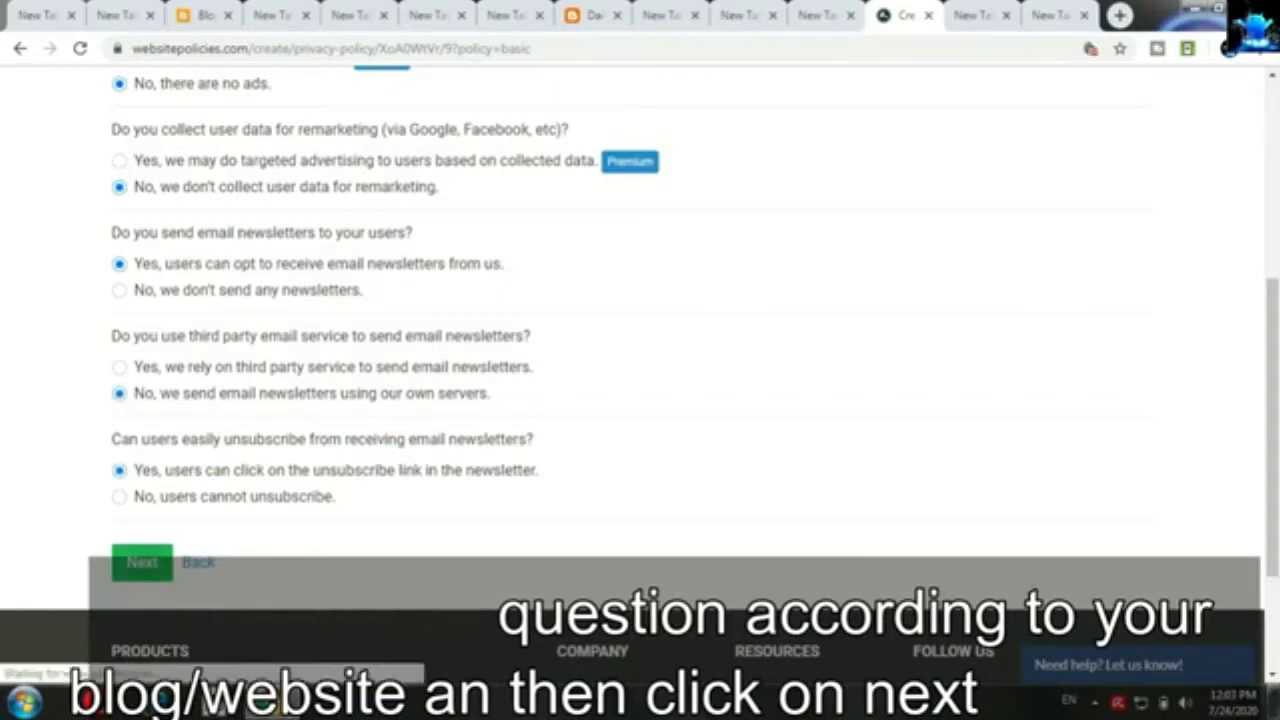
click(142, 562)
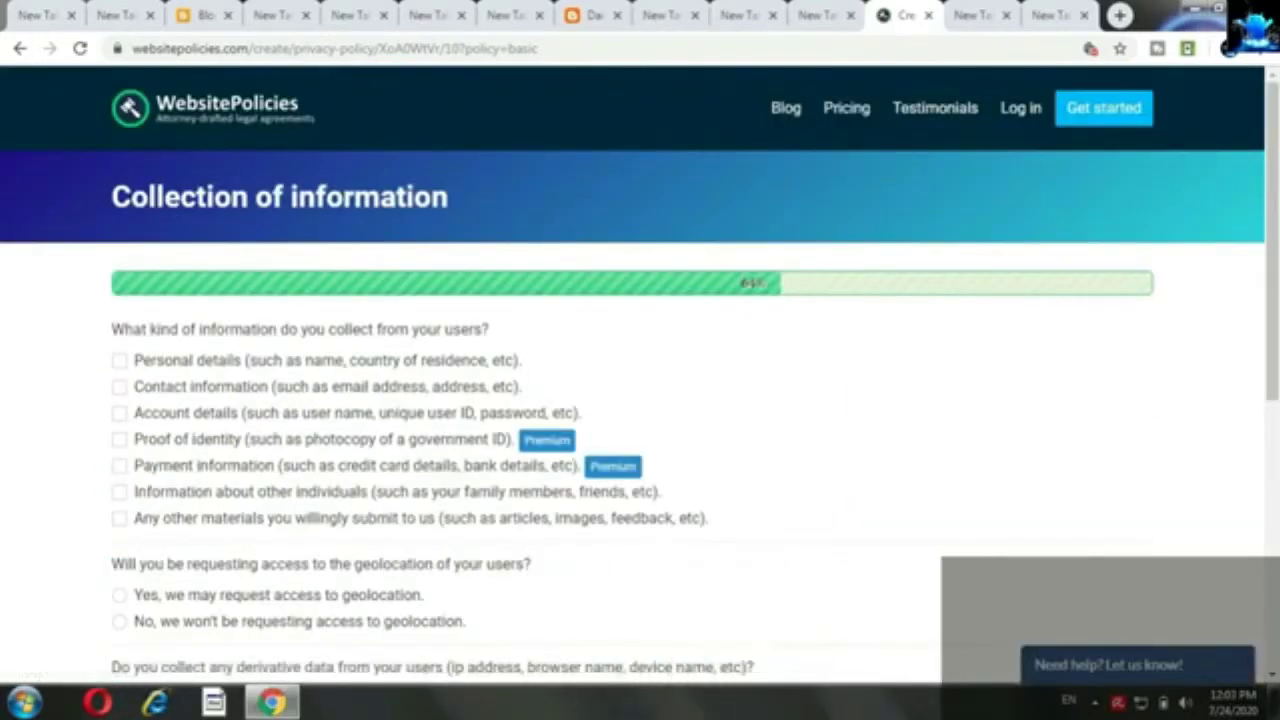
Declare contact information and account details as the collected user information, with no request for geolocation access
scroll(640, 375, down, 2)
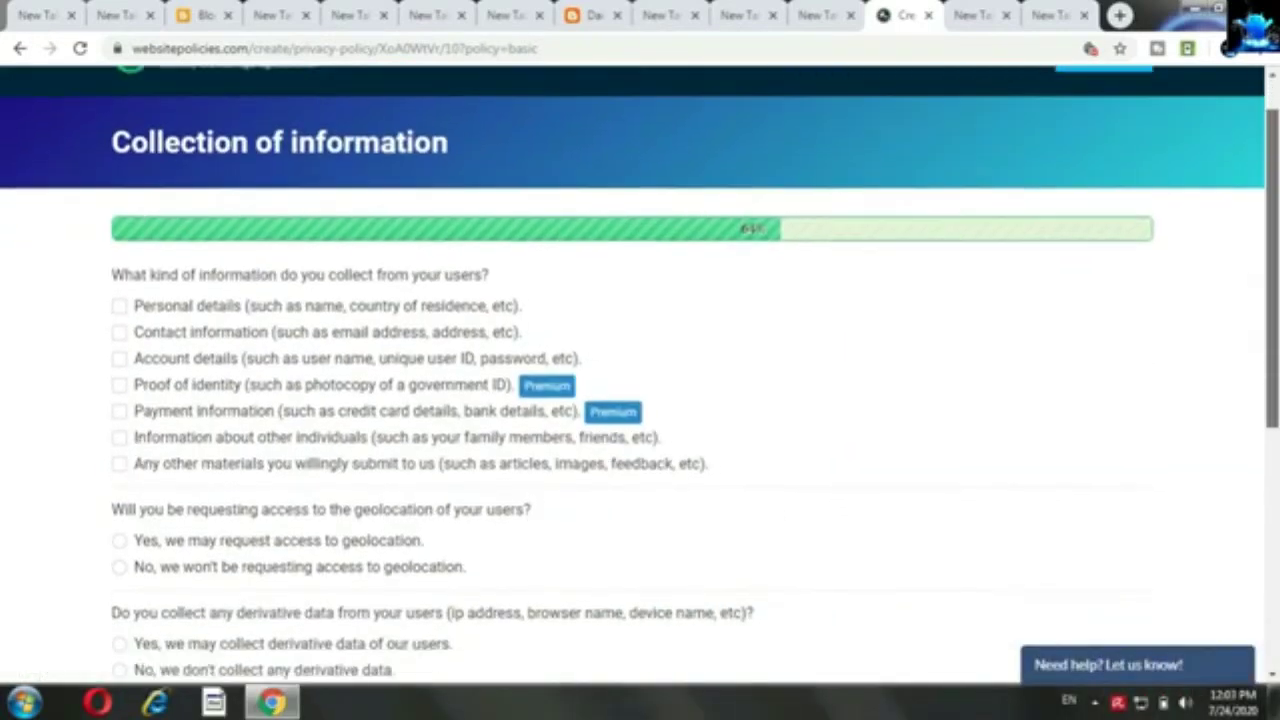
drag(1272, 312, 1272, 317)
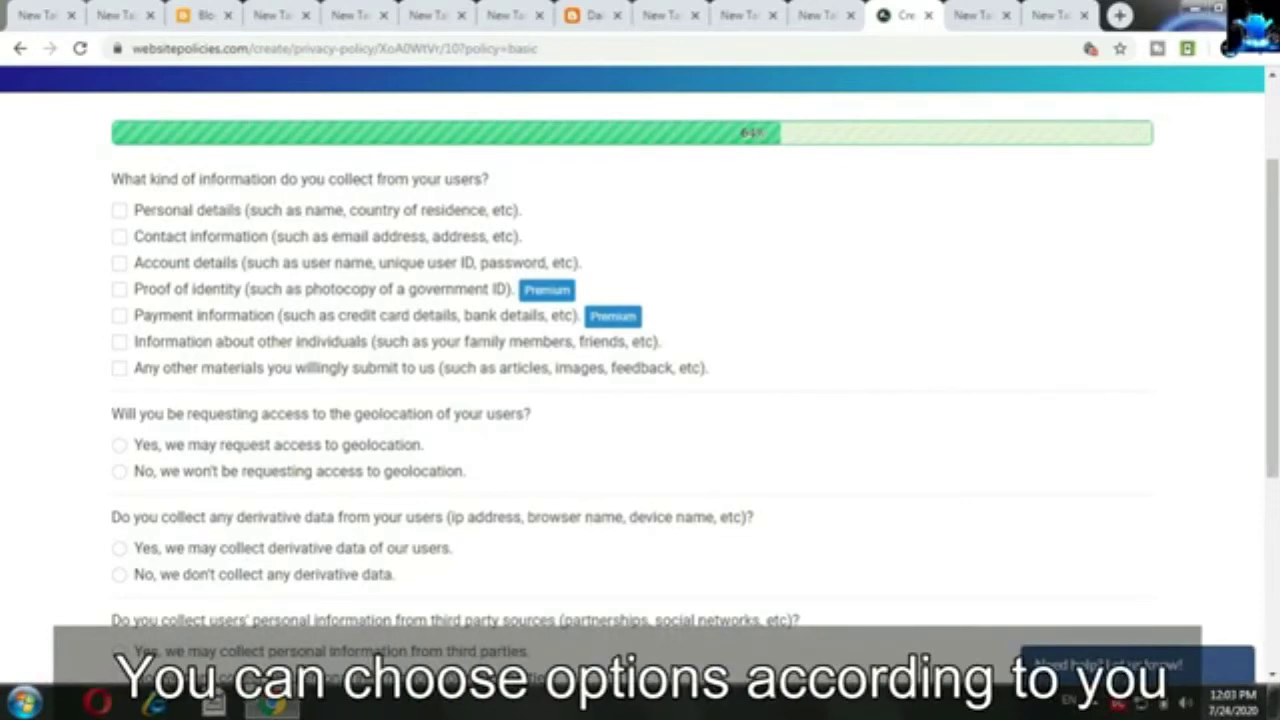
click(120, 237)
click(120, 264)
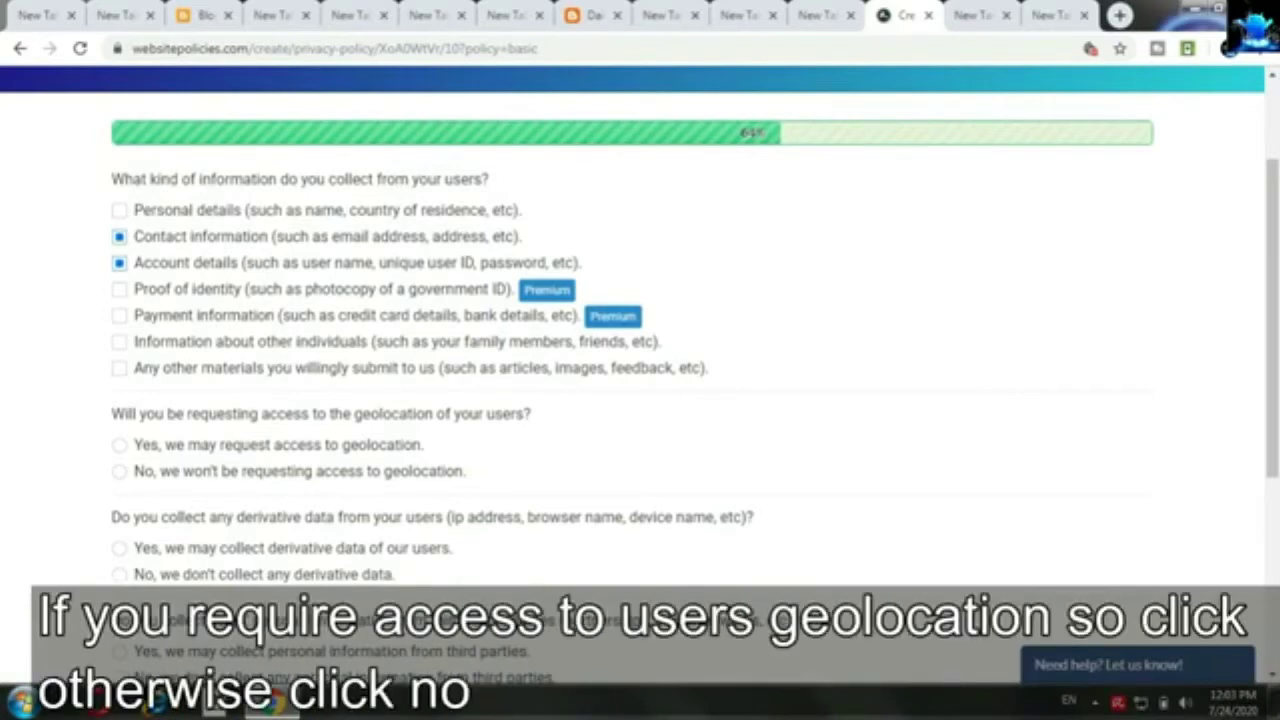
click(120, 472)
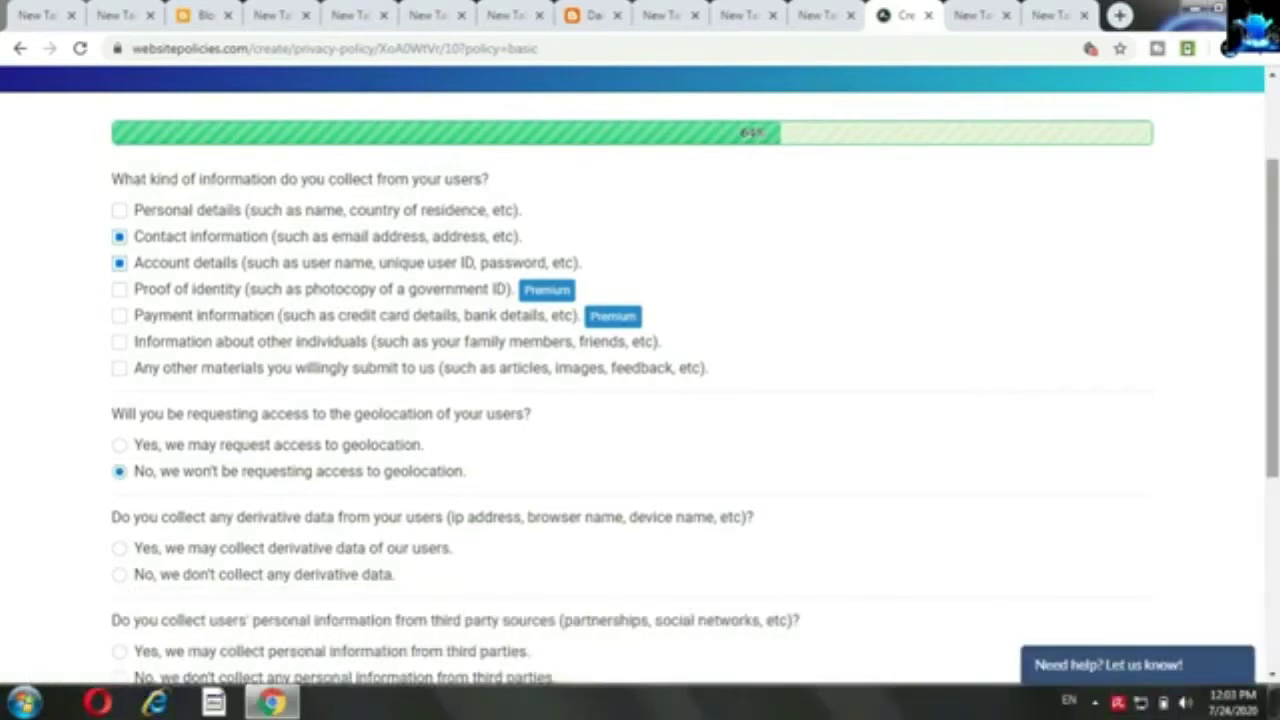
Answer that neither derivative data nor personal information from third parties is collected, and continue to the use of information questions
scroll(640, 390, down, 3)
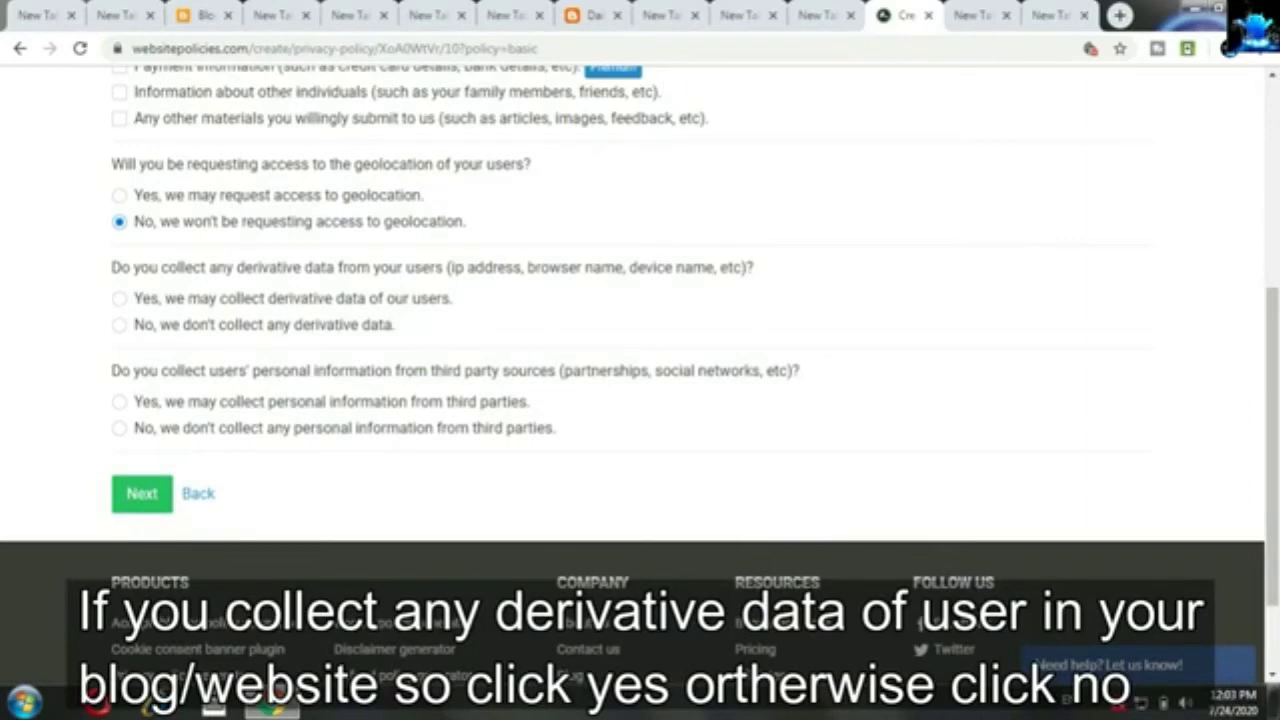
click(120, 325)
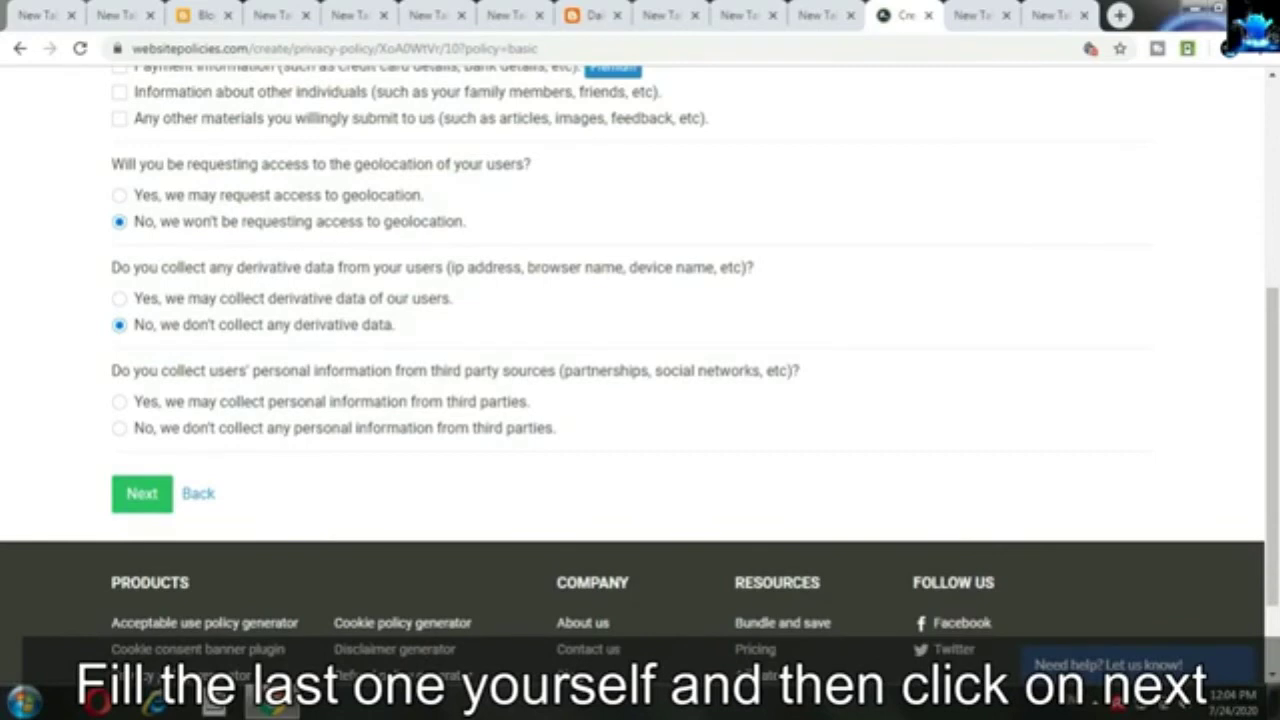
click(120, 428)
click(142, 493)
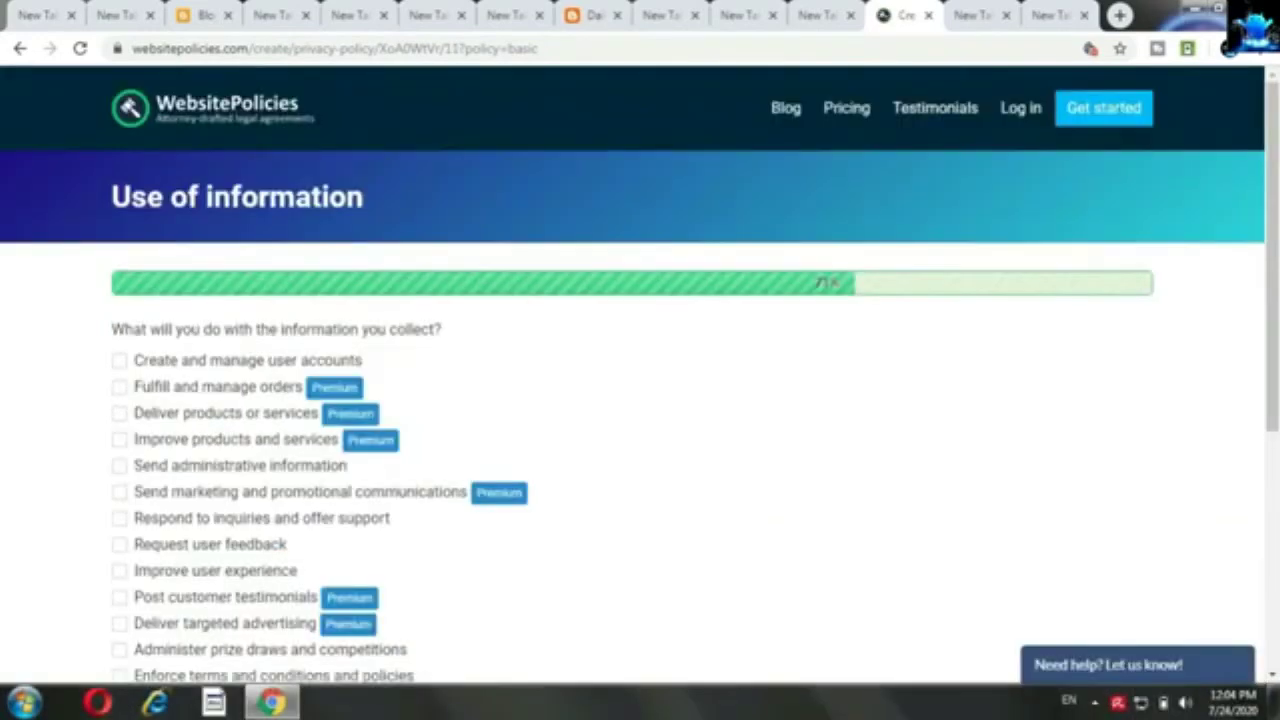
Select user accounts, inquiries and support, user feedback, user experience, abuse protection and legal requests as the information uses, and continue
scroll(640, 375, down, 2)
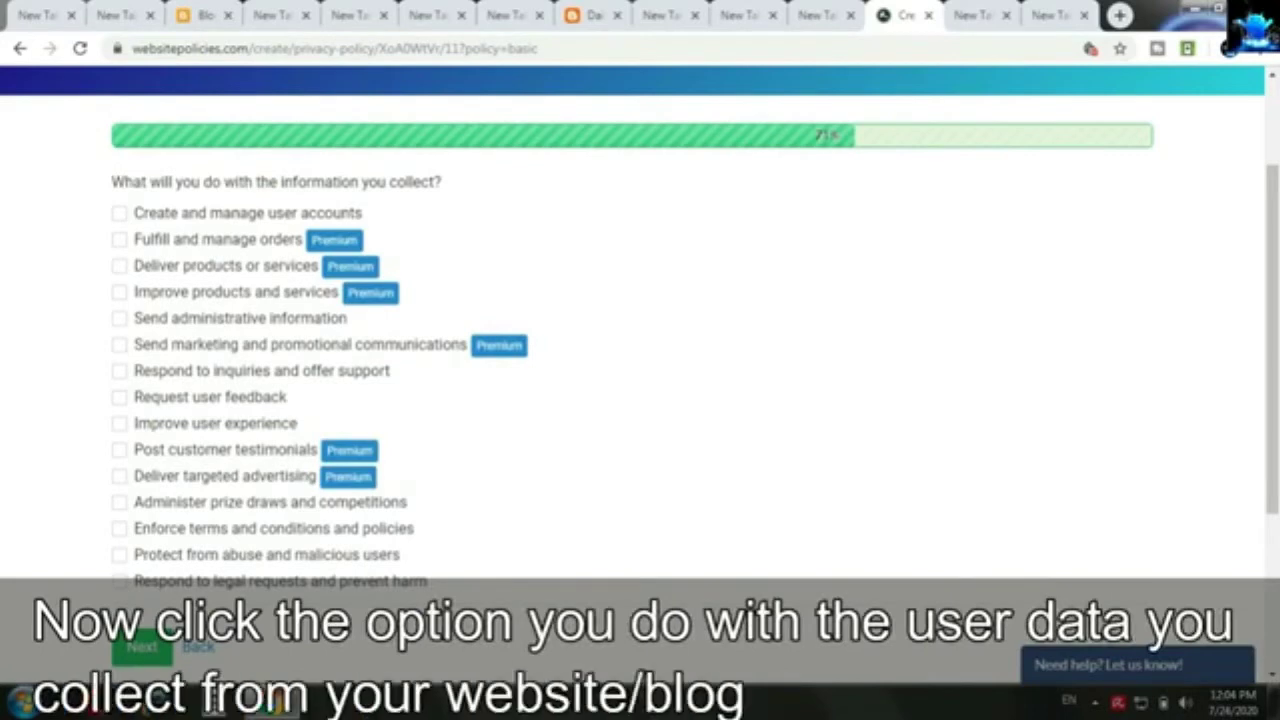
click(119, 213)
click(120, 371)
click(120, 397)
click(120, 423)
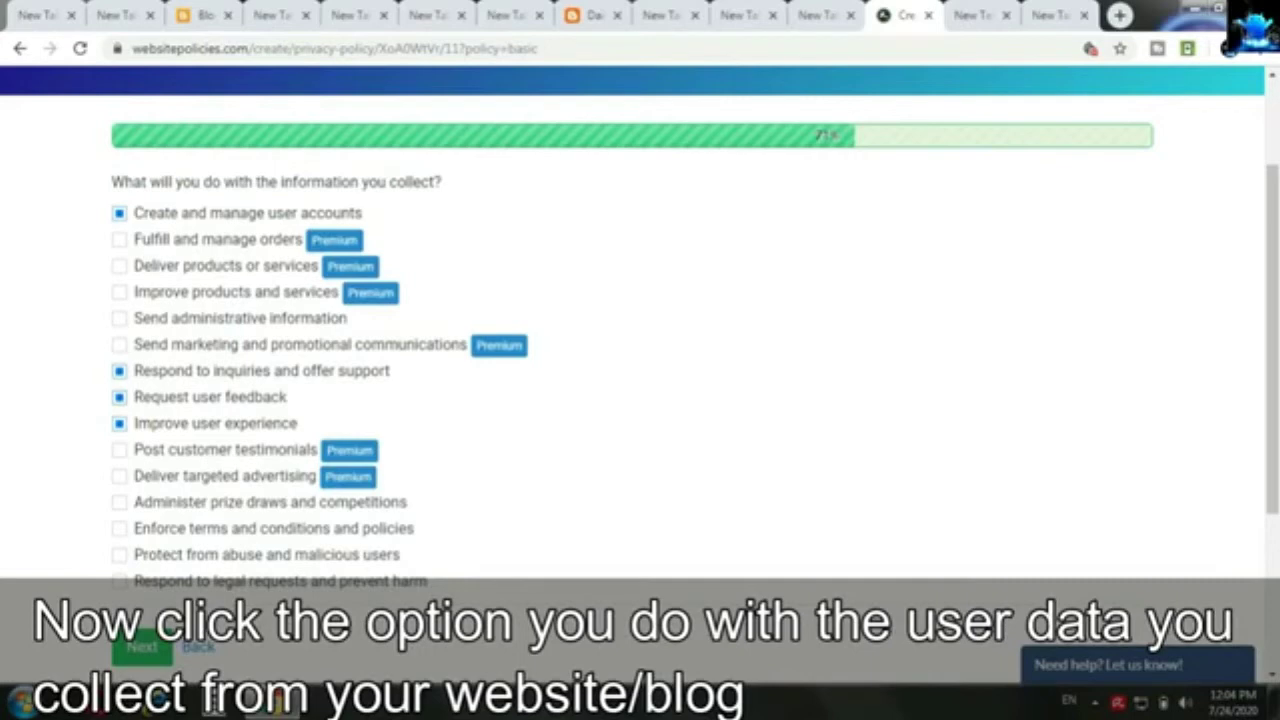
click(120, 554)
click(120, 581)
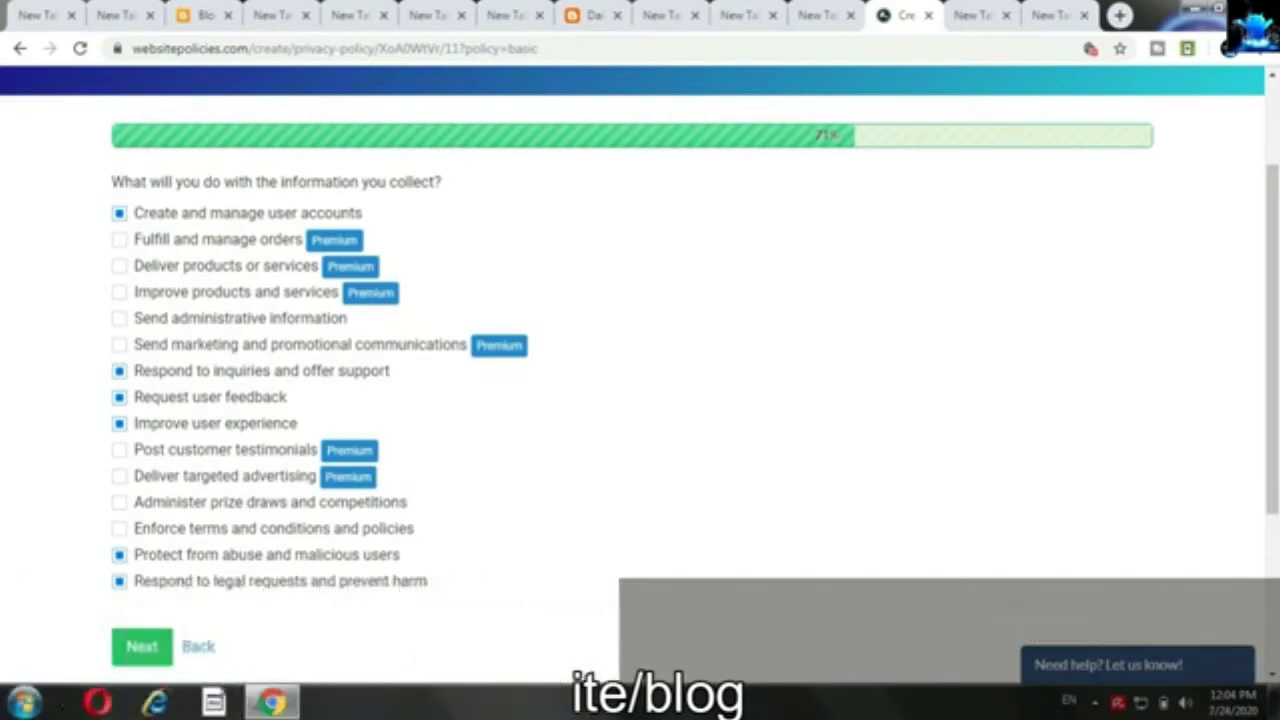
scroll(640, 380, down, 2)
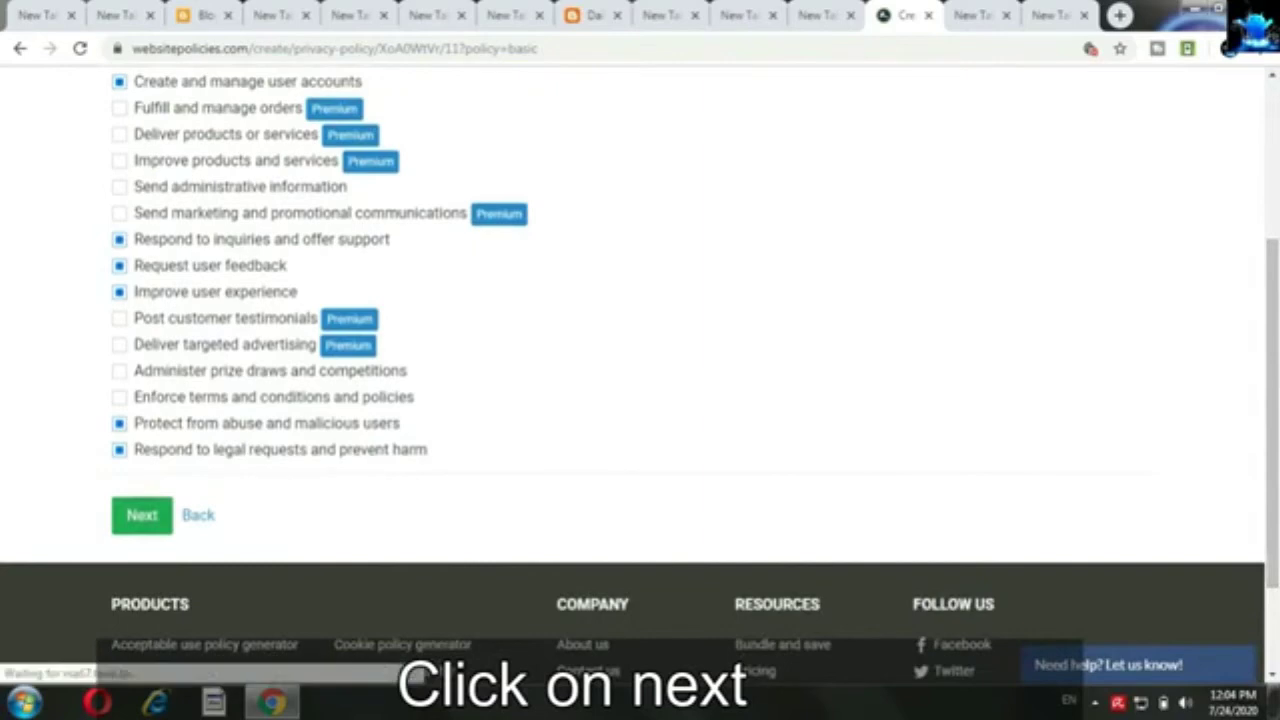
click(141, 515)
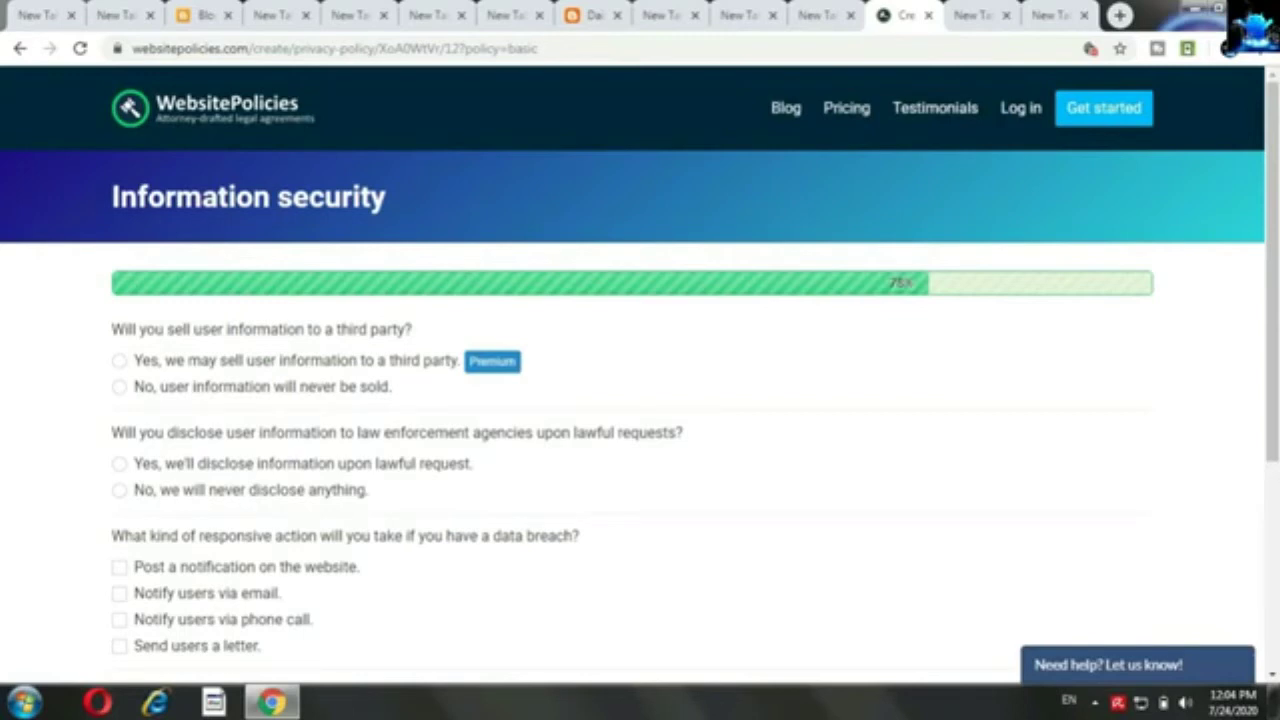
Answer that user information is never sold, not shared in a business sale or merger, and never disclosed to law enforcement
click(120, 387)
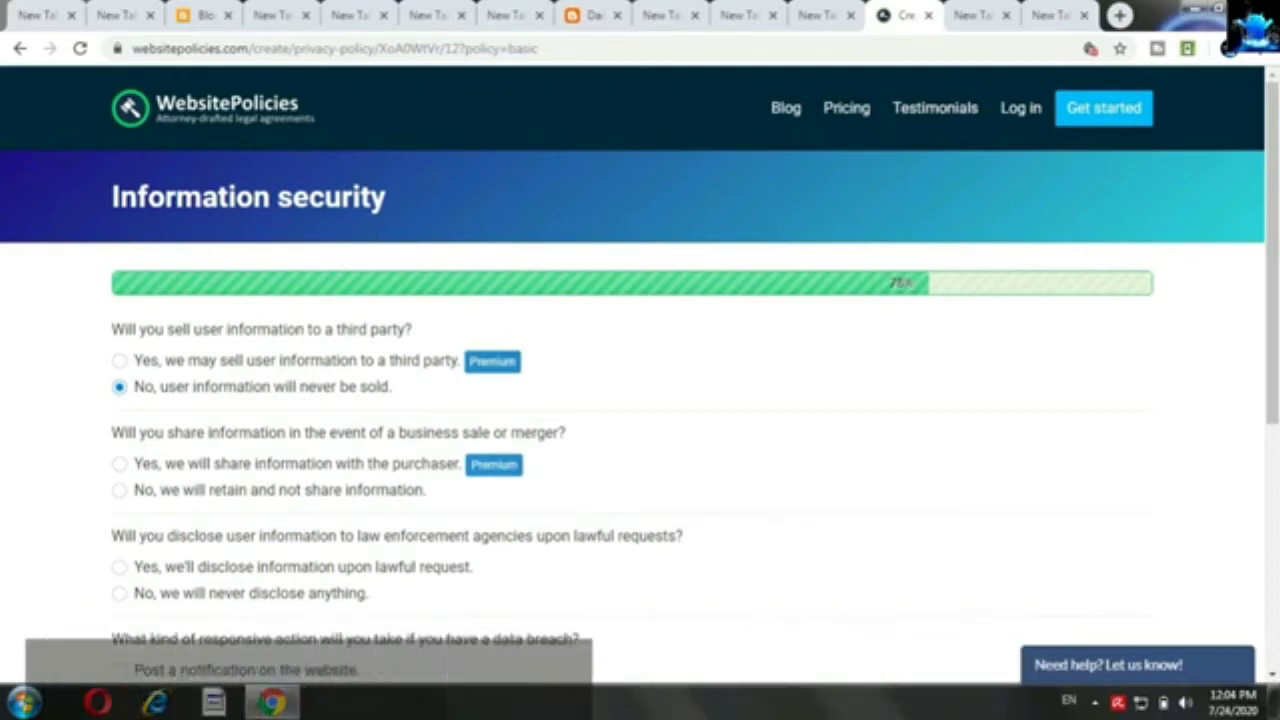
click(120, 490)
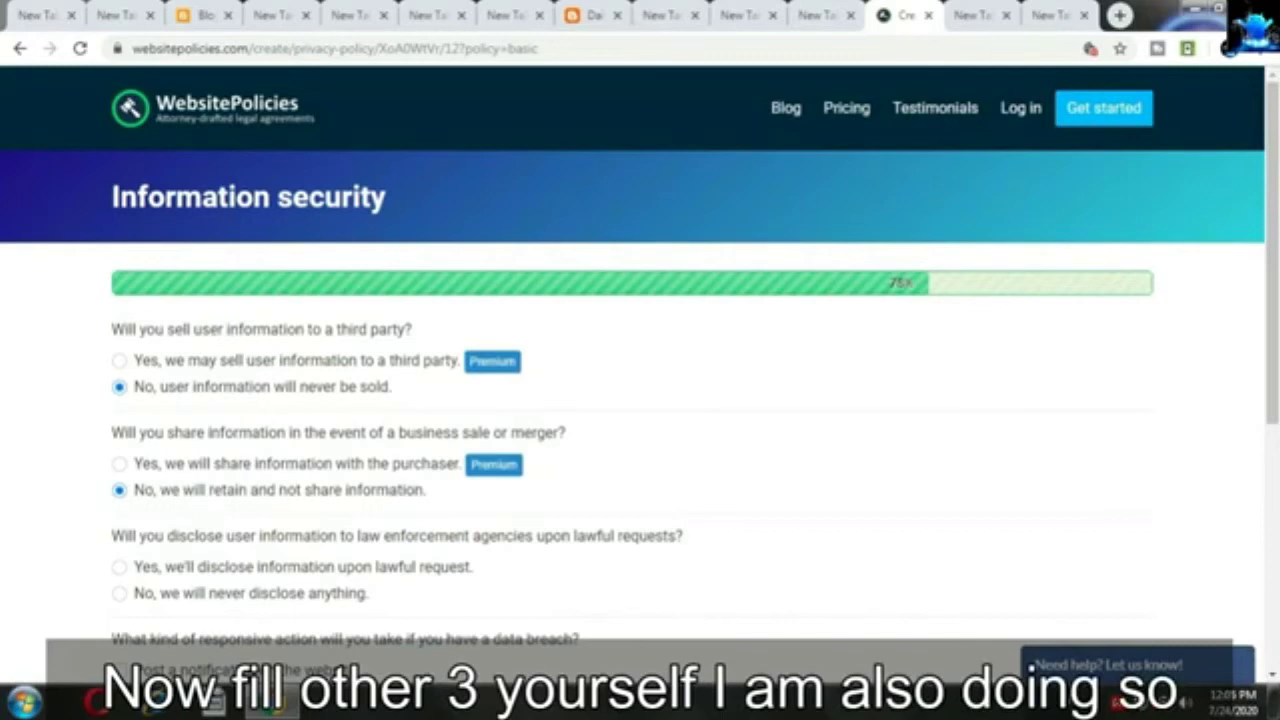
click(120, 593)
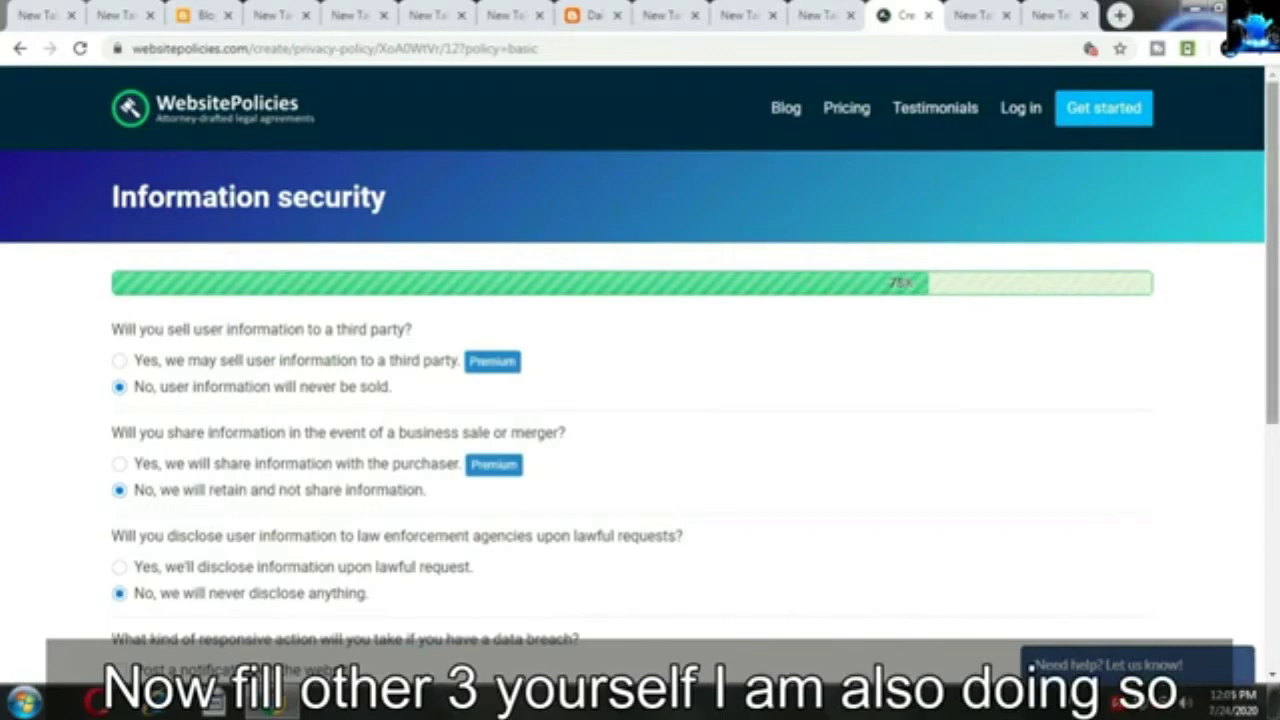
Set the data breach response to posting a notification on the website and notifying users via email, and continue
scroll(640, 375, down, 3)
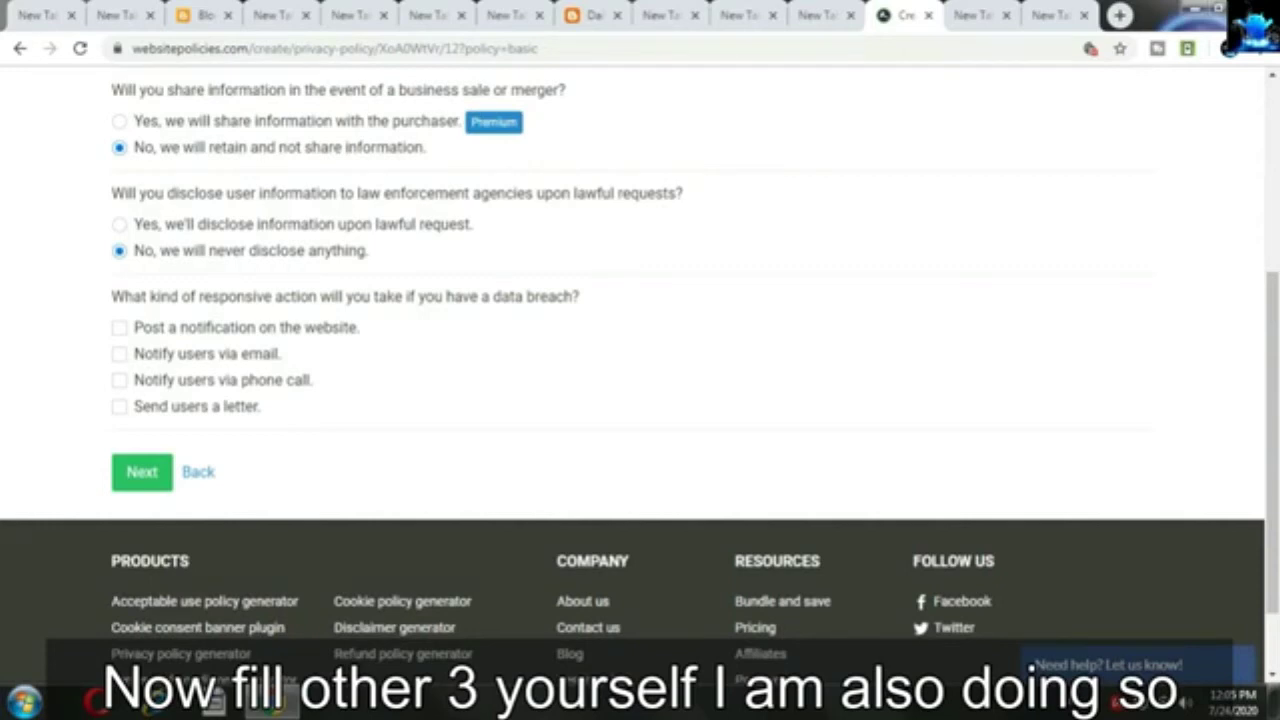
click(119, 327)
click(119, 353)
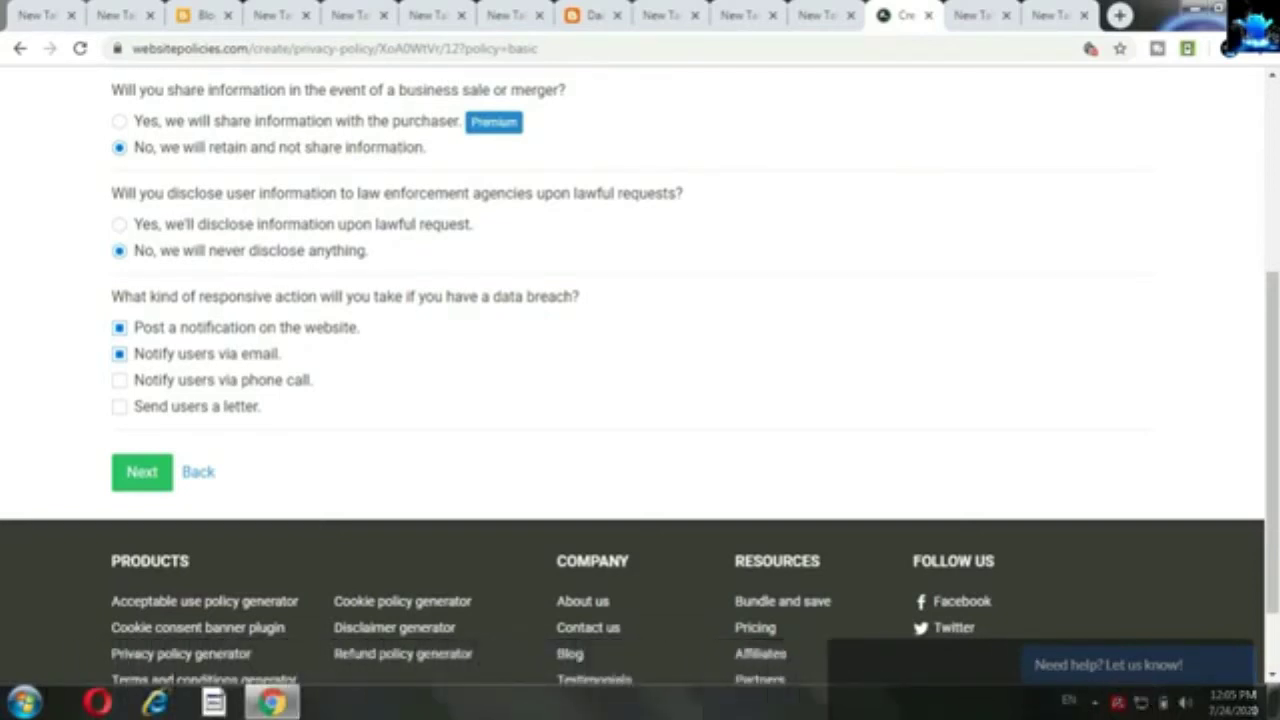
click(141, 471)
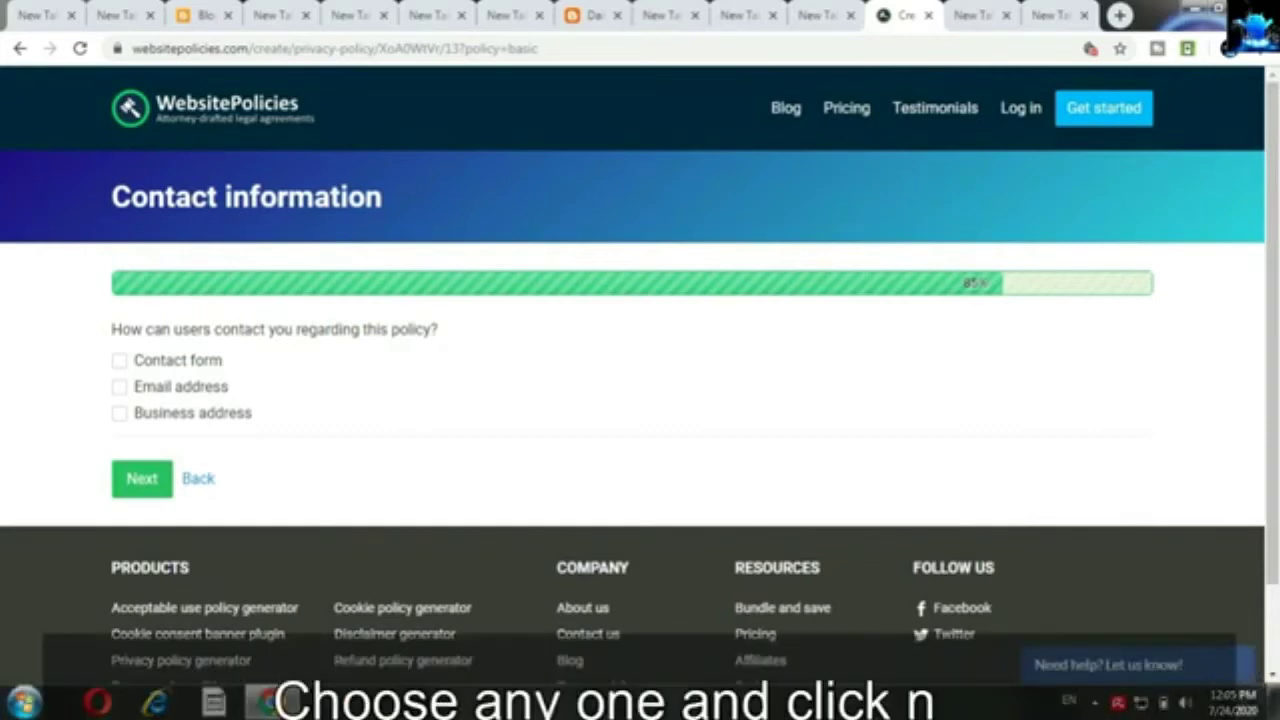
Try to use a contact form as the contact method, looking up the published Contact Us page in Blogger for its URL
click(119, 360)
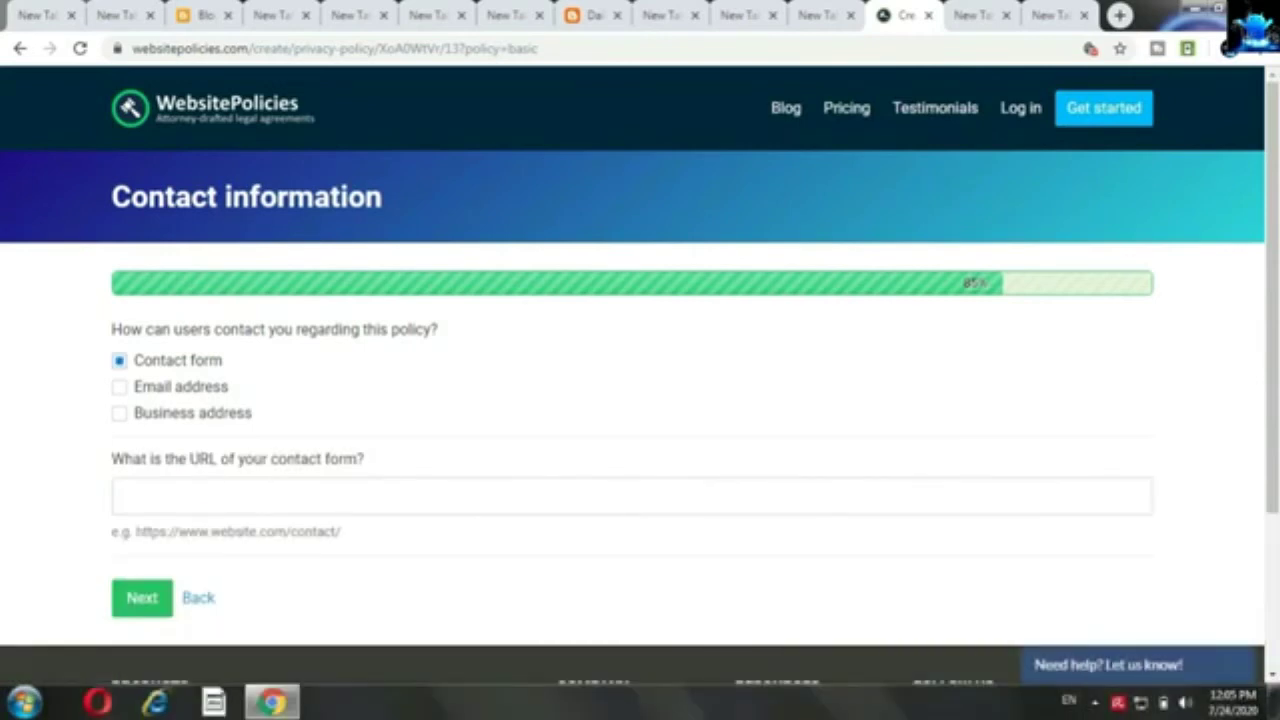
click(121, 496)
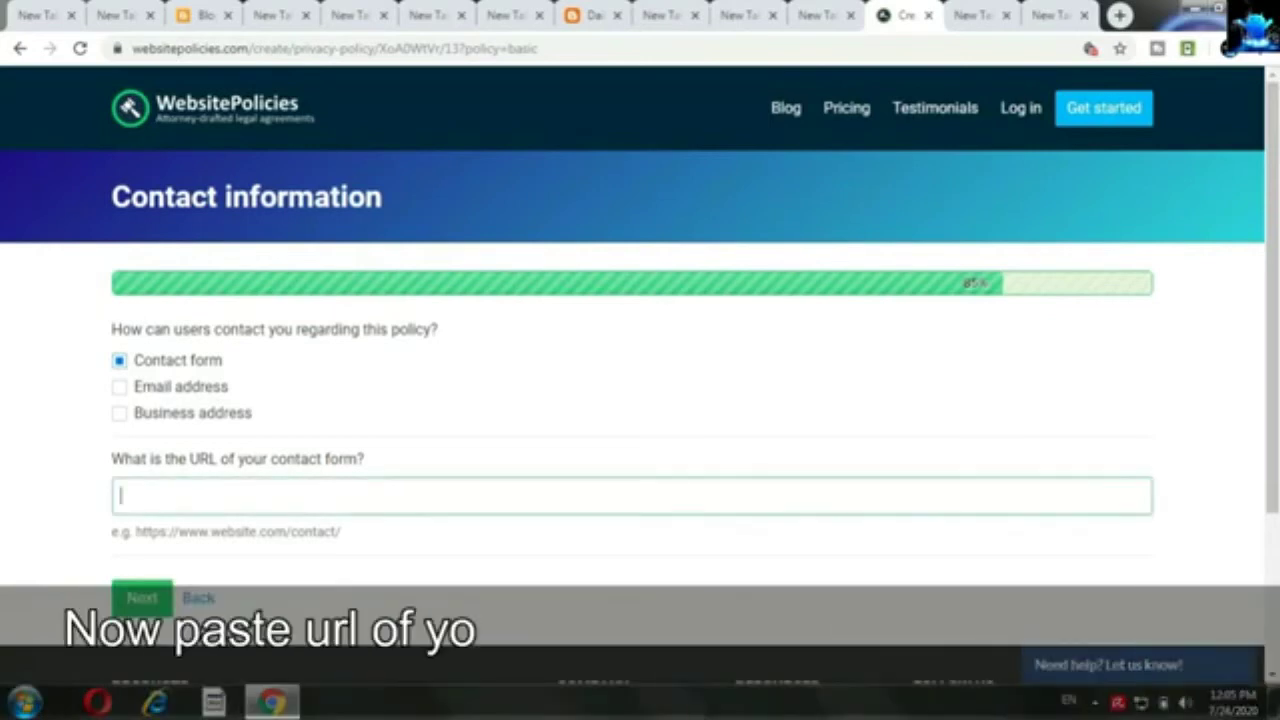
click(200, 15)
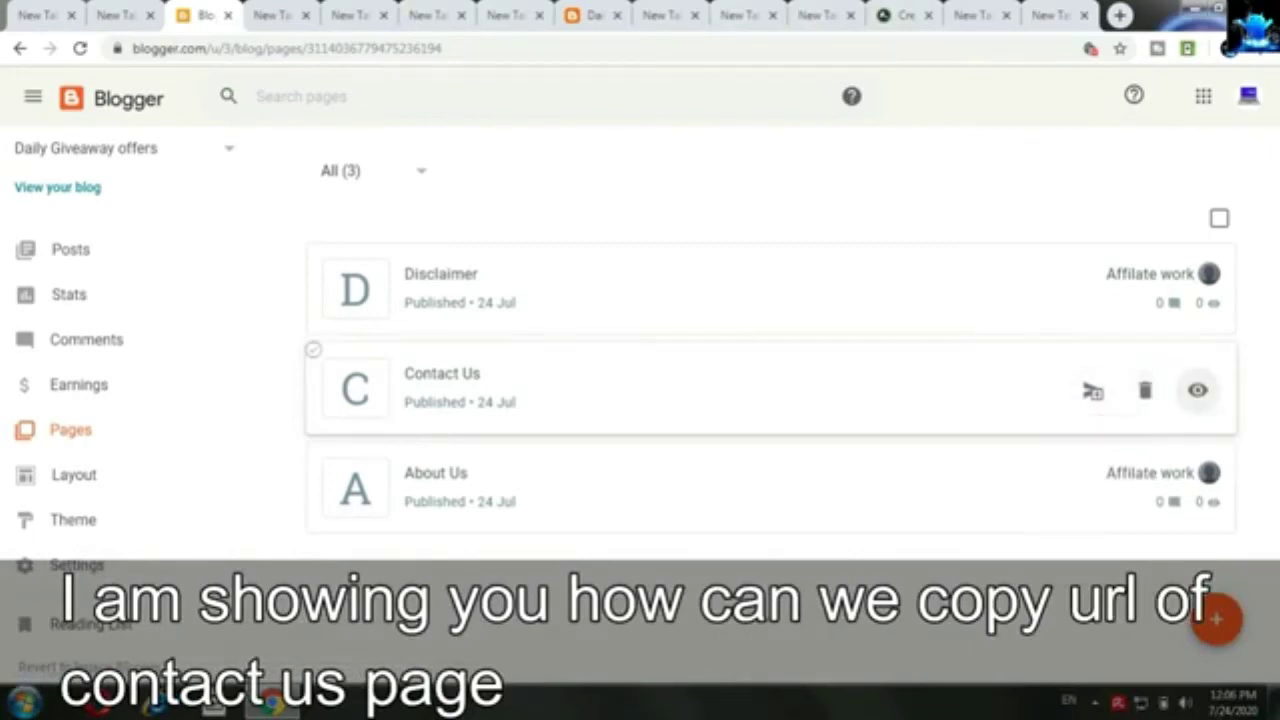
click(1198, 390)
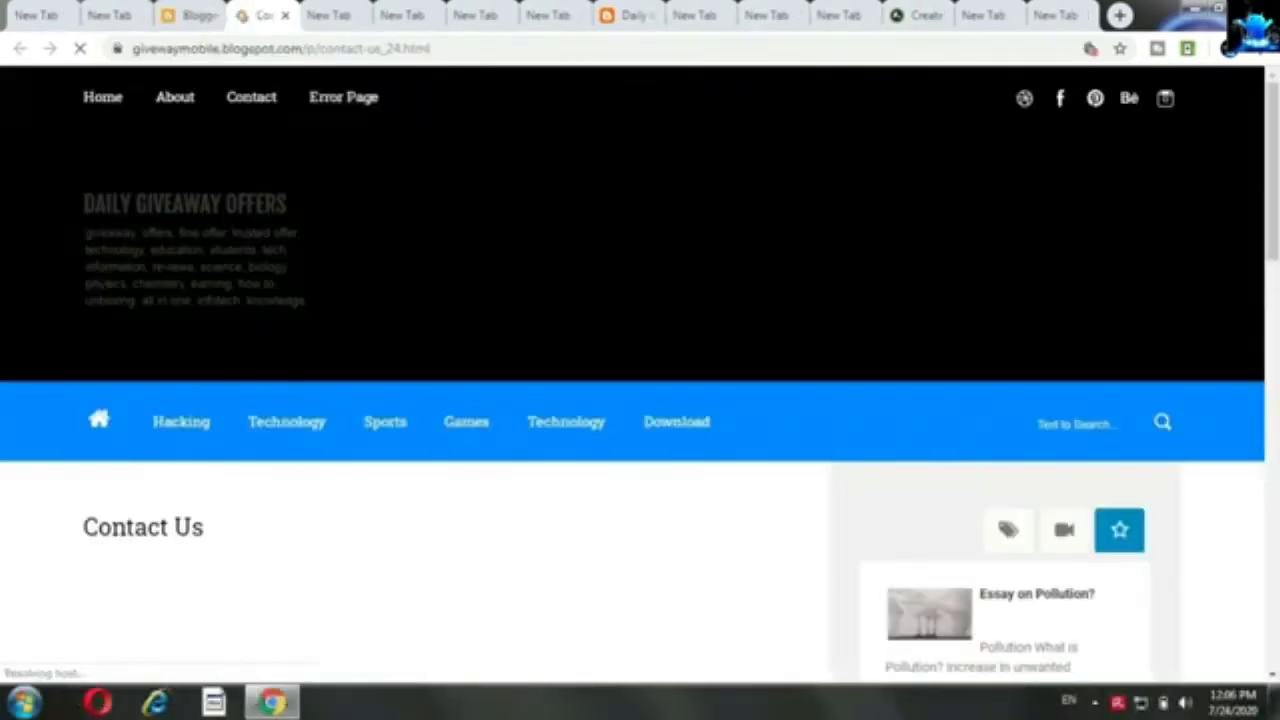
scroll(640, 400, down, 3)
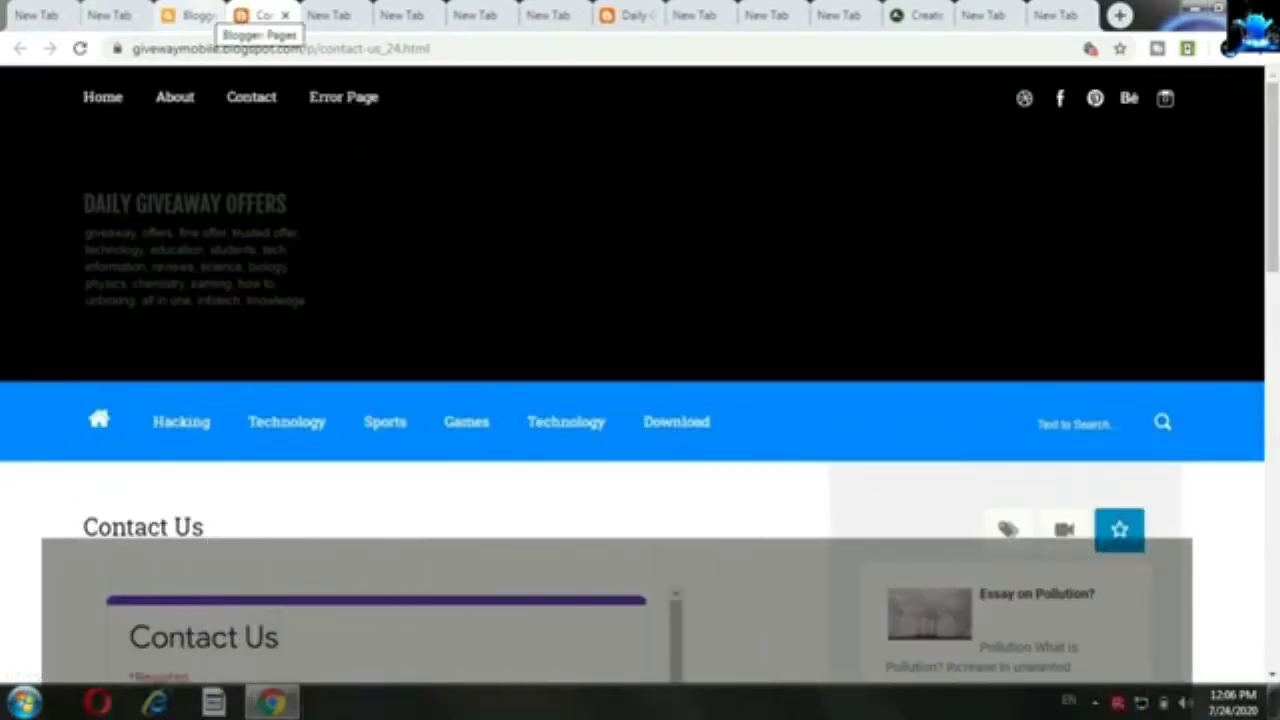
click(190, 15)
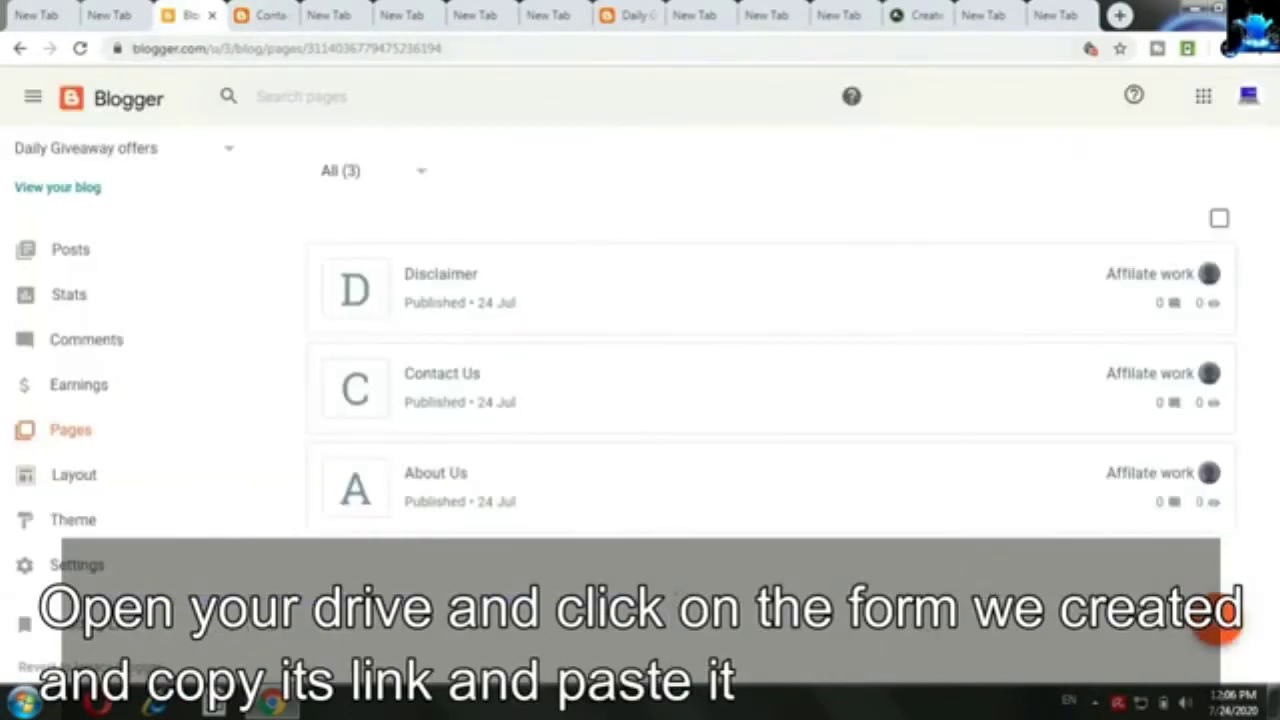
click(918, 15)
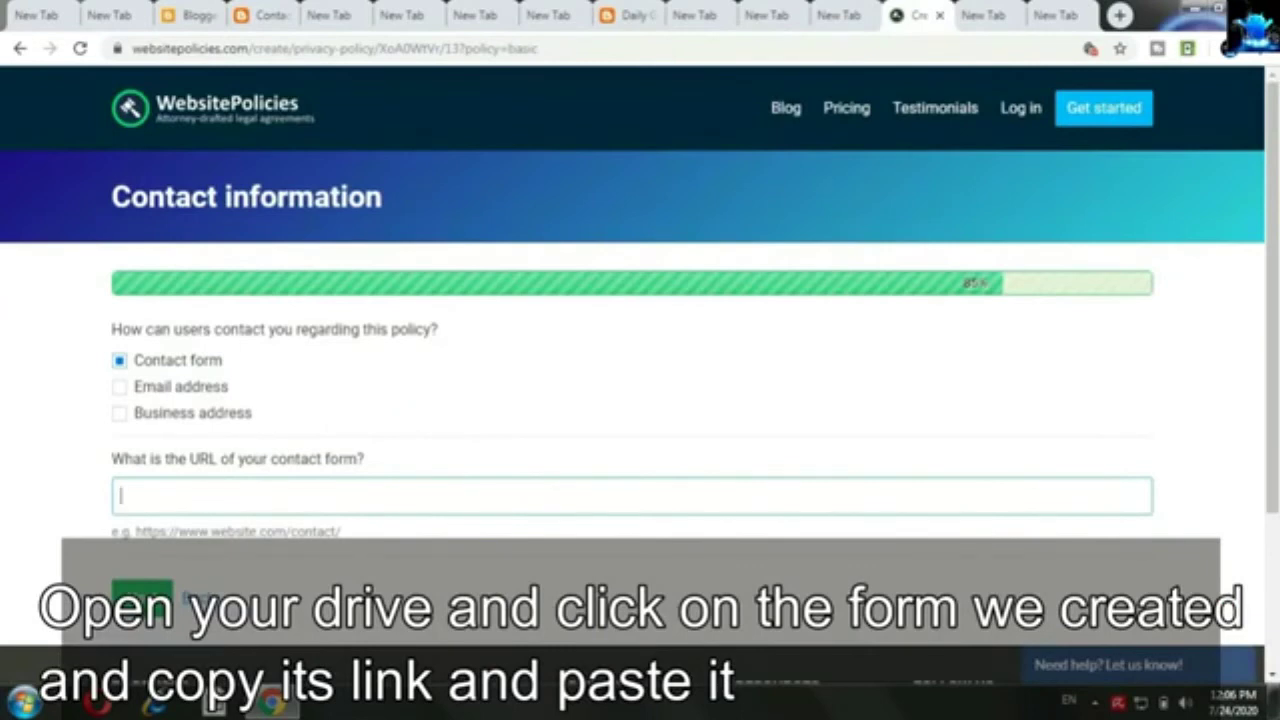
Leave every contact method for the policy unselected and continue to the changes and updates question
click(120, 387)
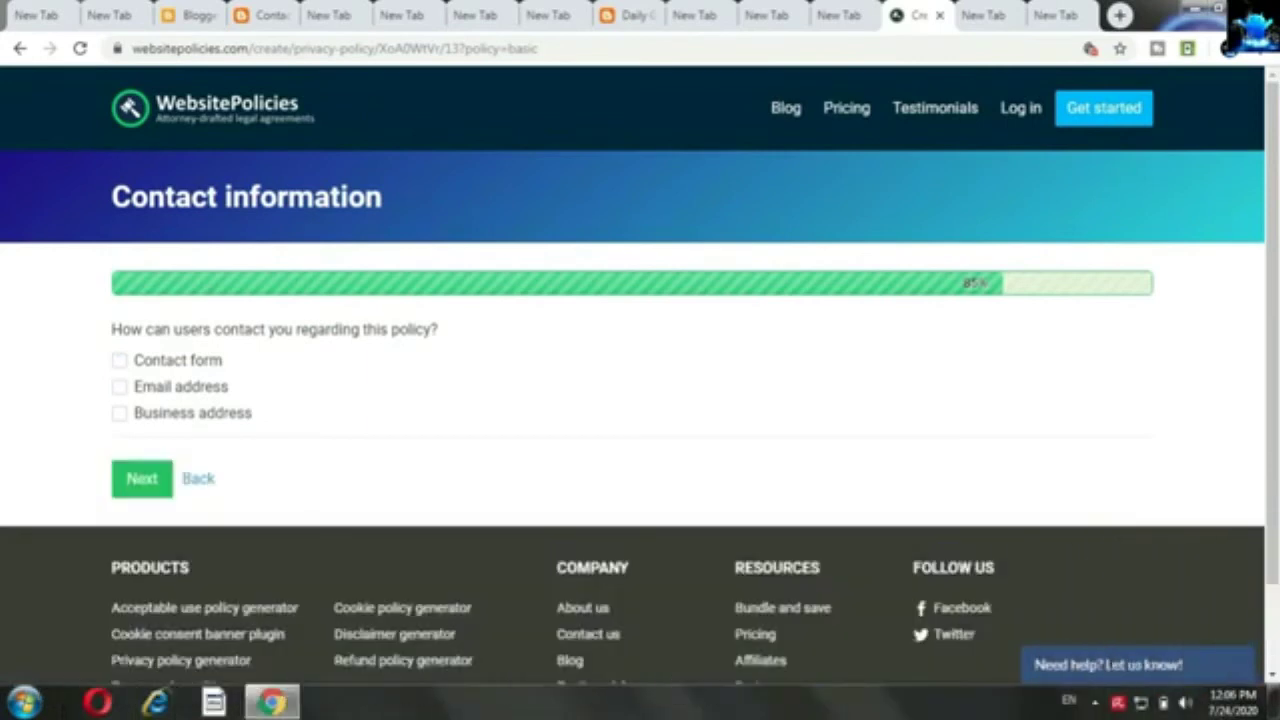
click(142, 479)
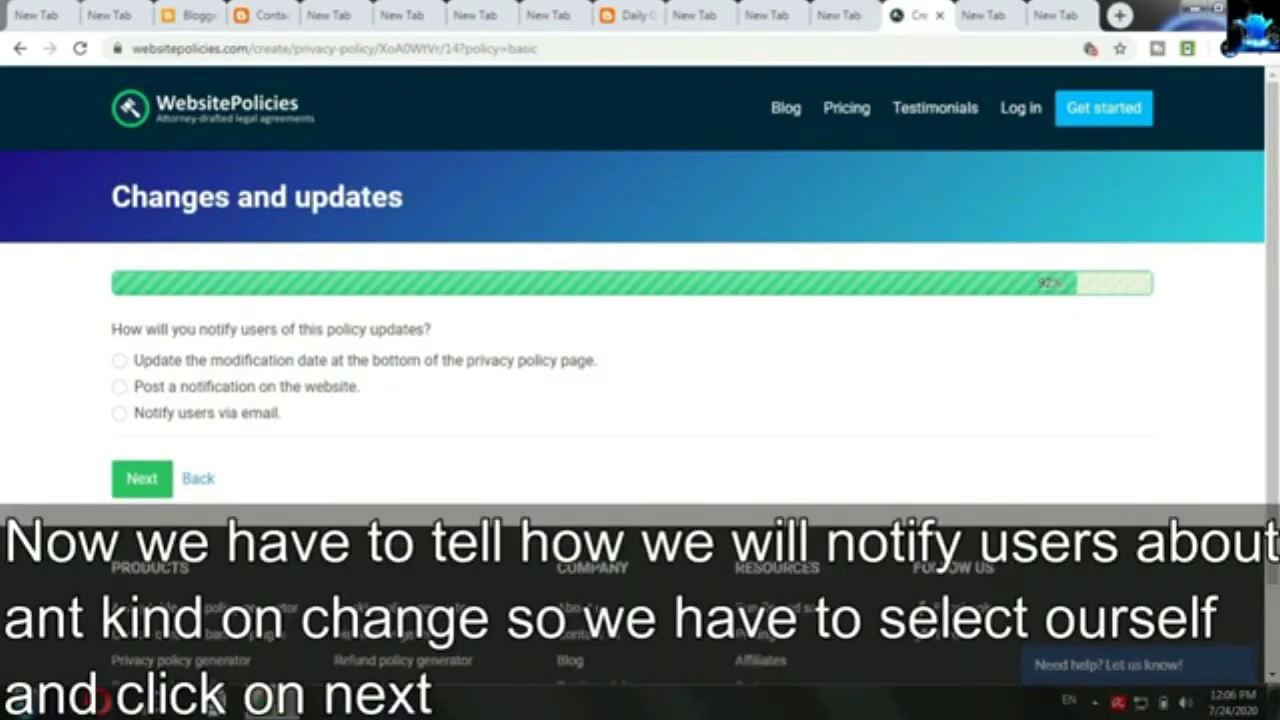
Set the policy update notification method to notifying users via email, and continue to the review page
click(120, 360)
click(120, 386)
click(120, 413)
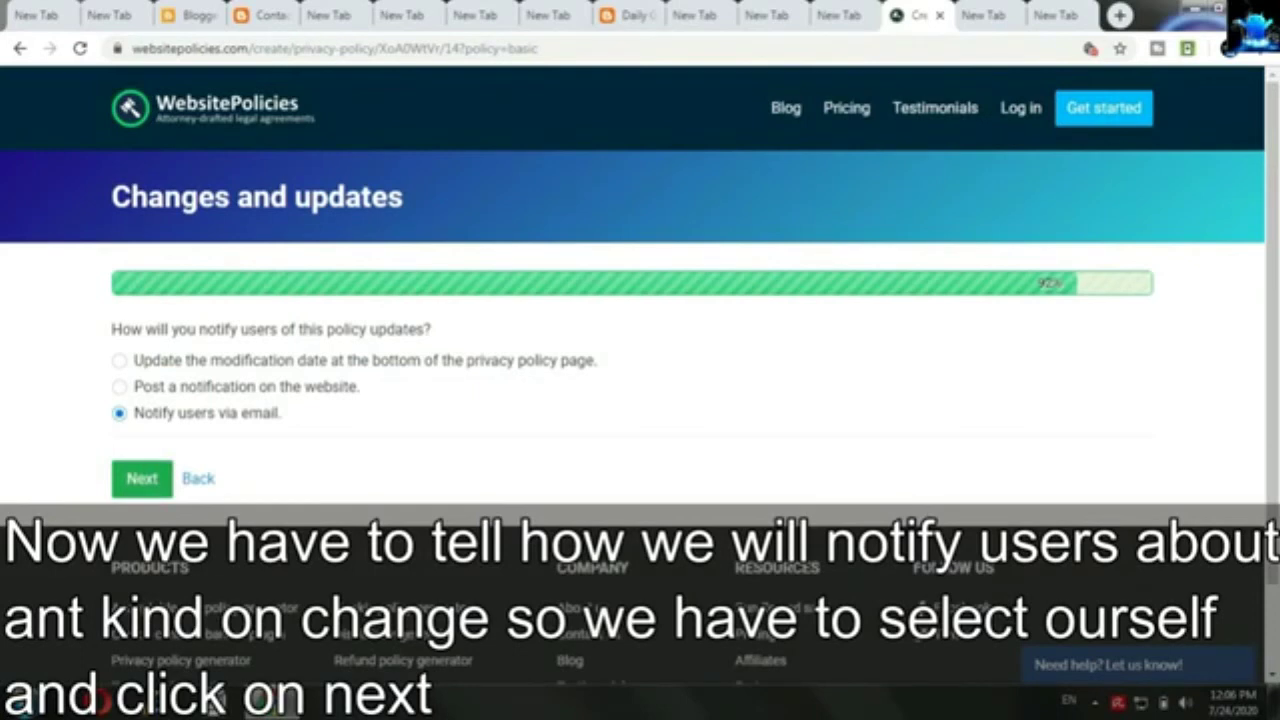
click(141, 478)
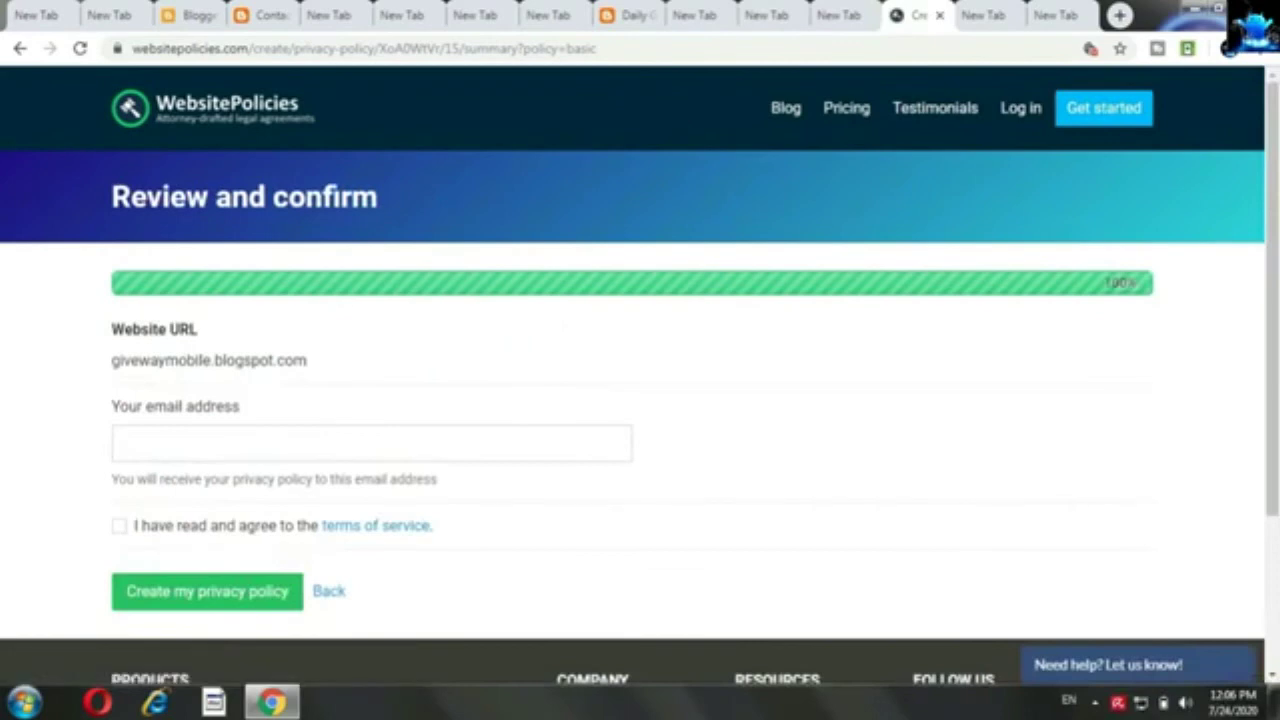
Enter the recipient's email address, agree to the terms of service, and create the privacy policy
click(240, 444)
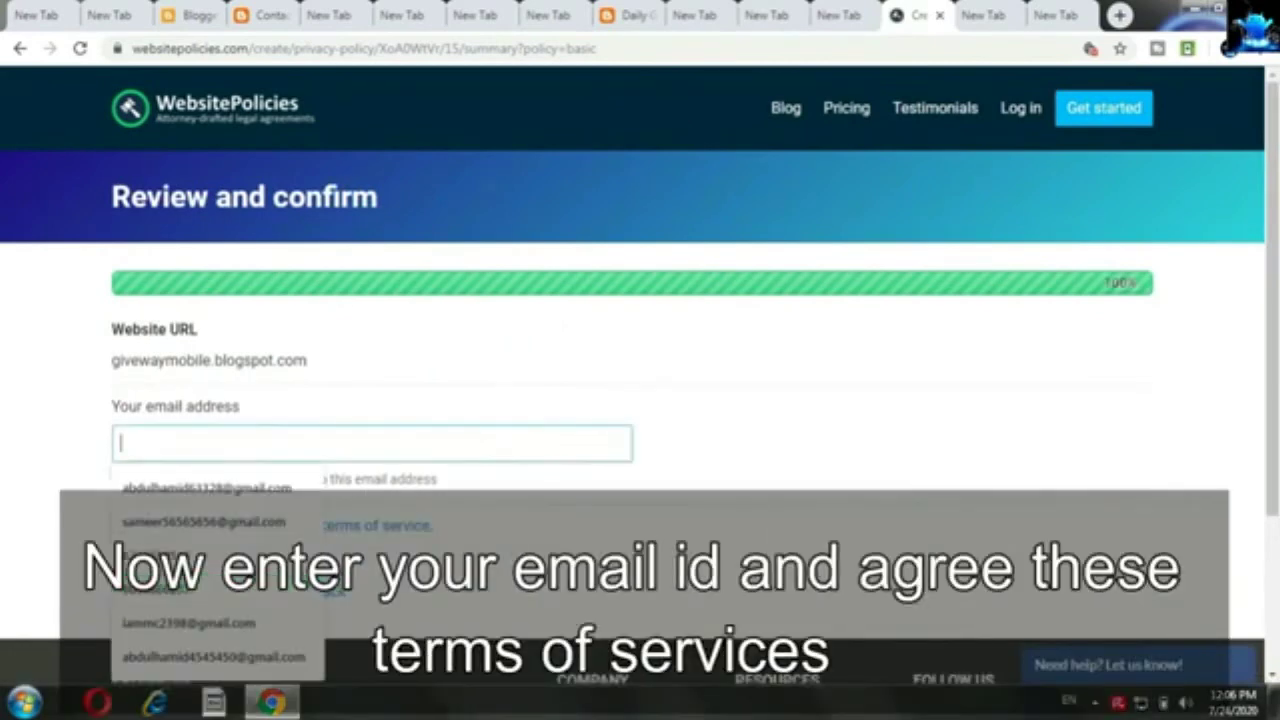
click(740, 410)
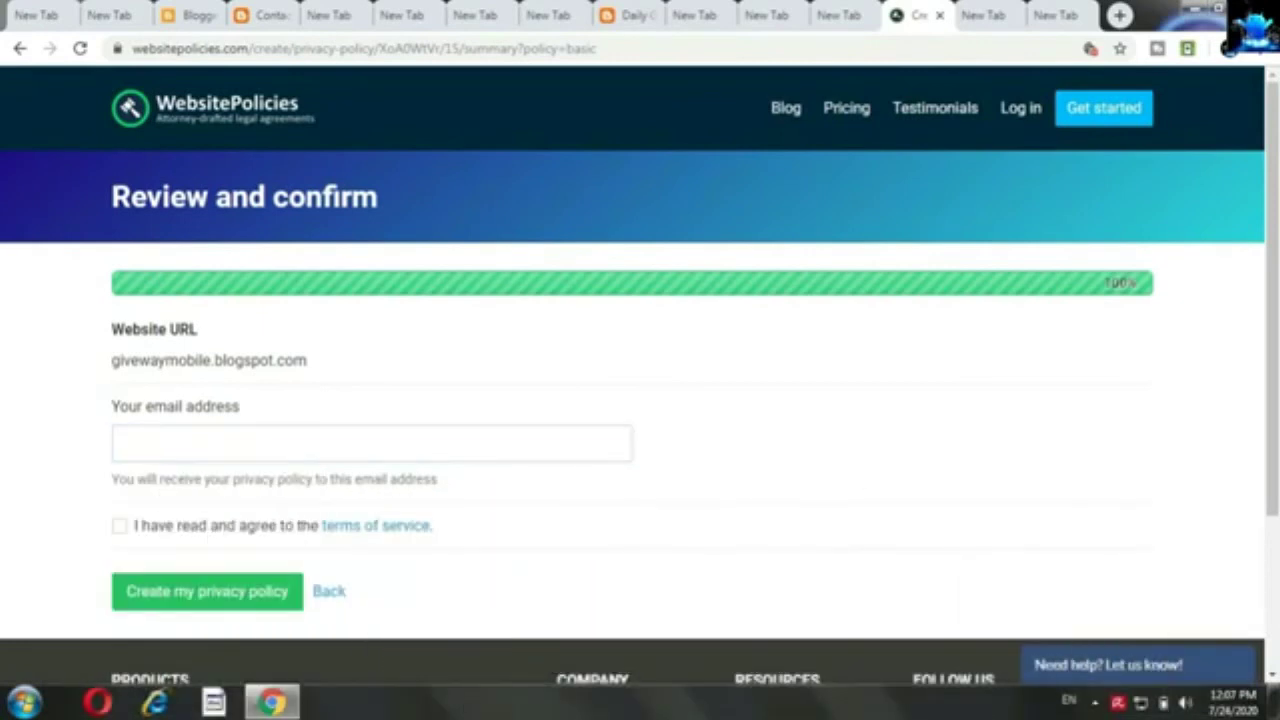
click(119, 525)
click(207, 591)
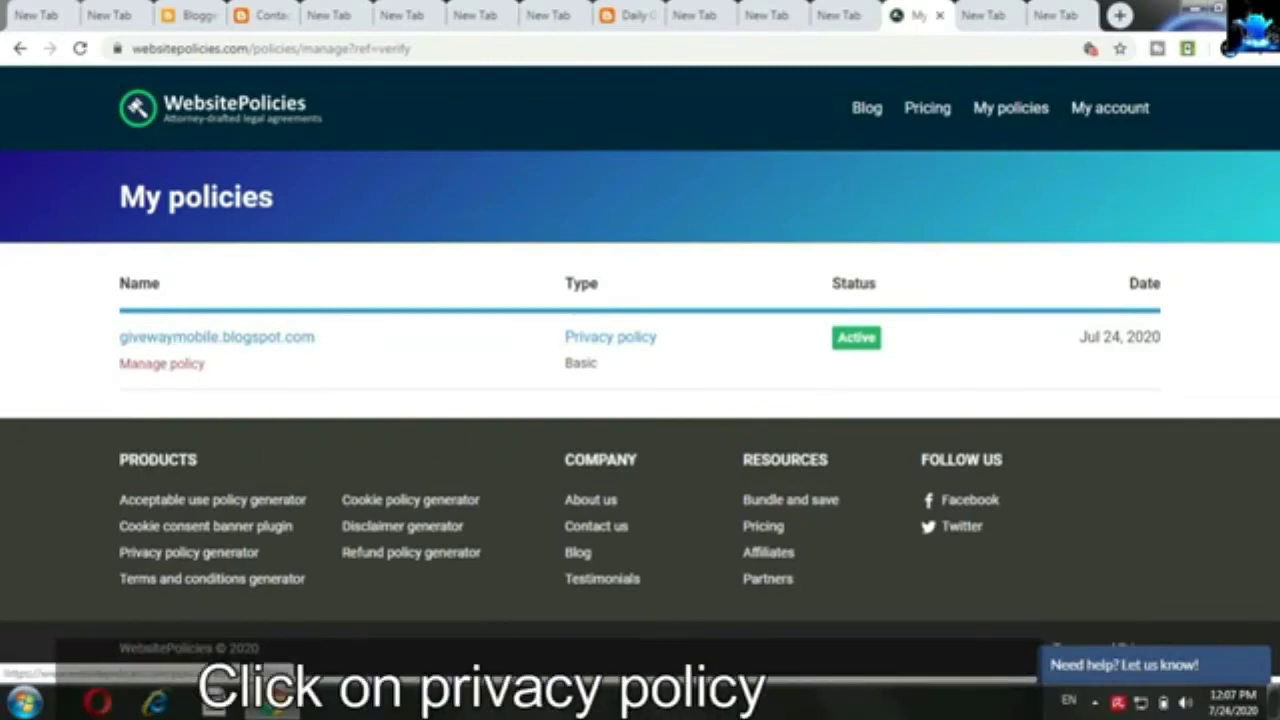
Dismiss the email confirmation notice and open the generated privacy policy for givewaymobile.blogspot.com
click(610, 337)
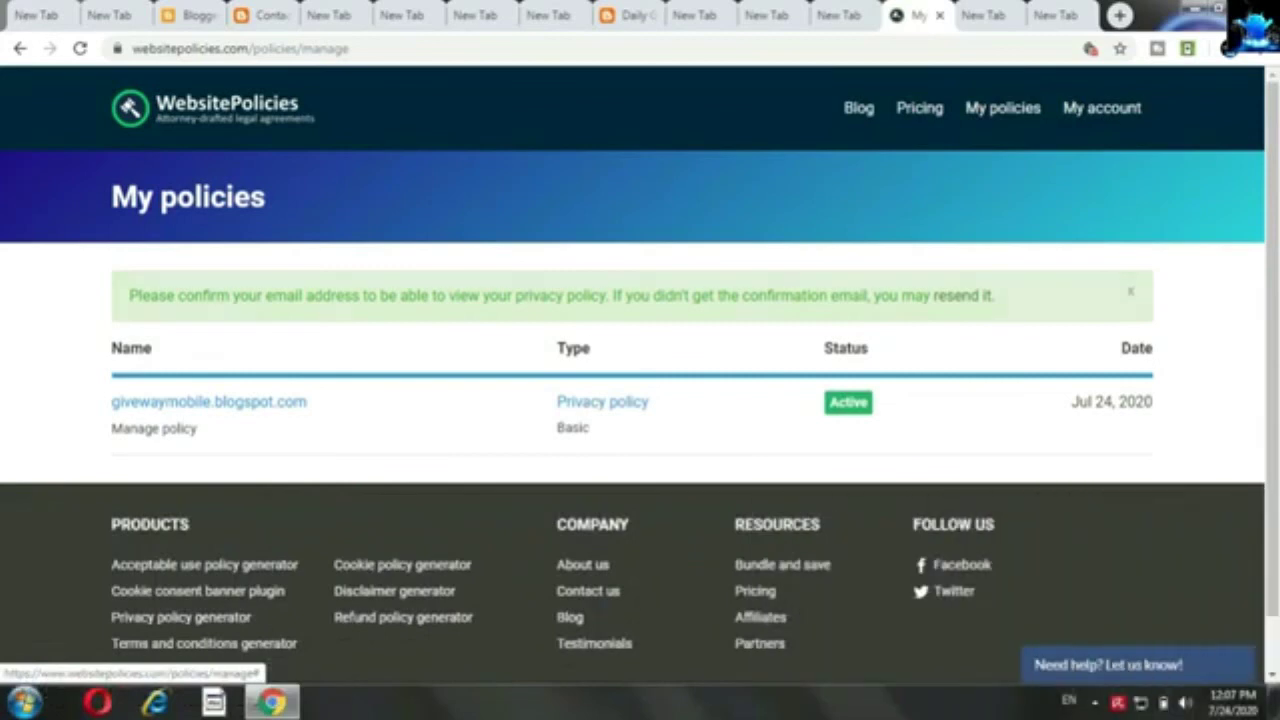
click(1130, 291)
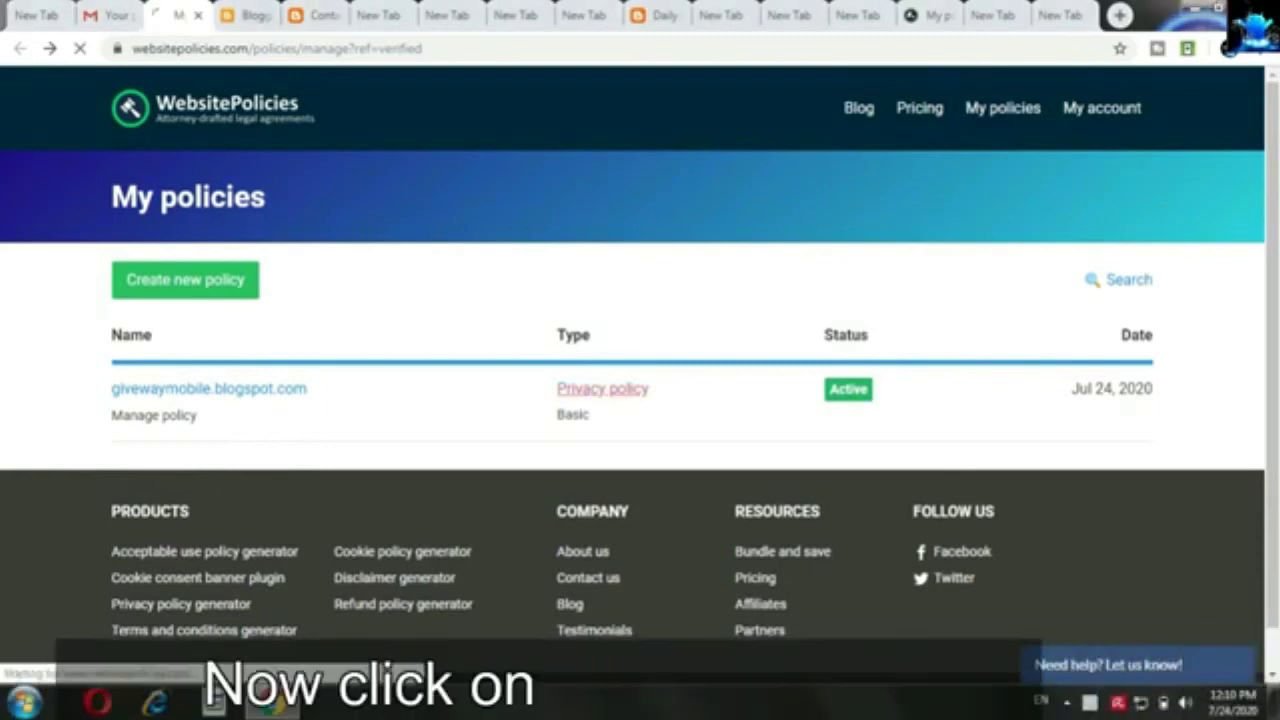
click(602, 388)
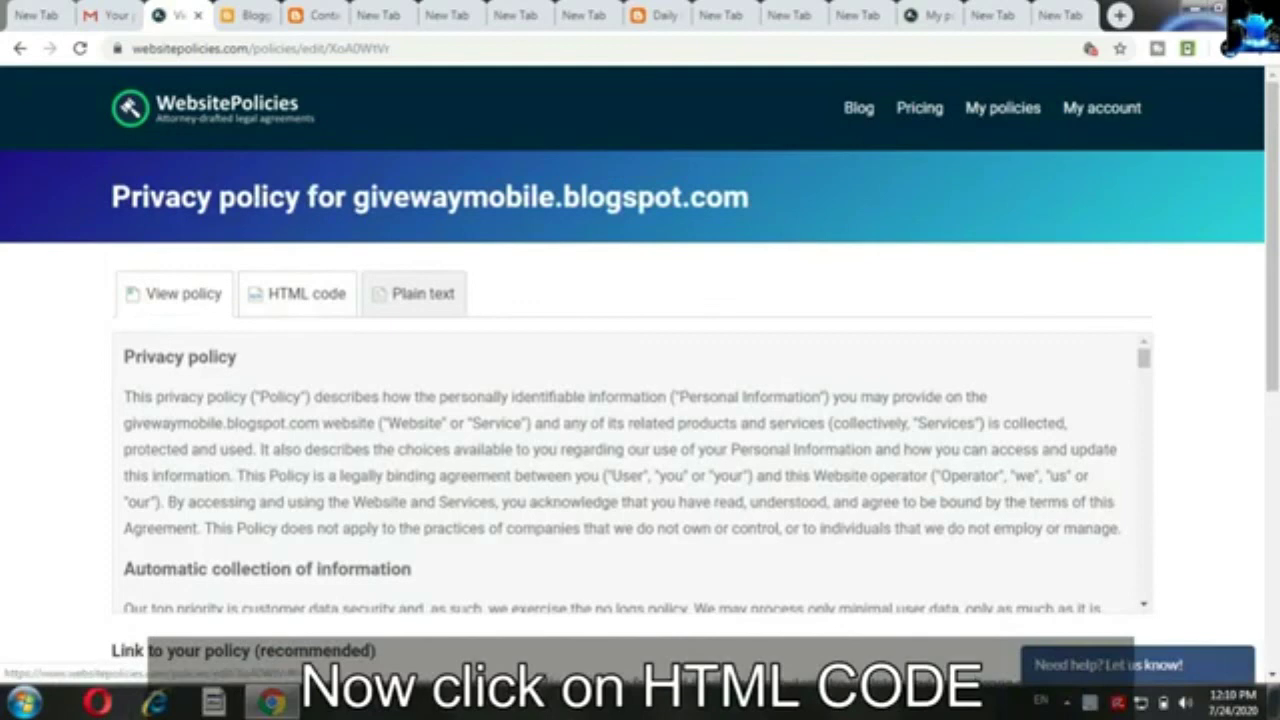
Copy the full policy text in its HTML code version
click(298, 294)
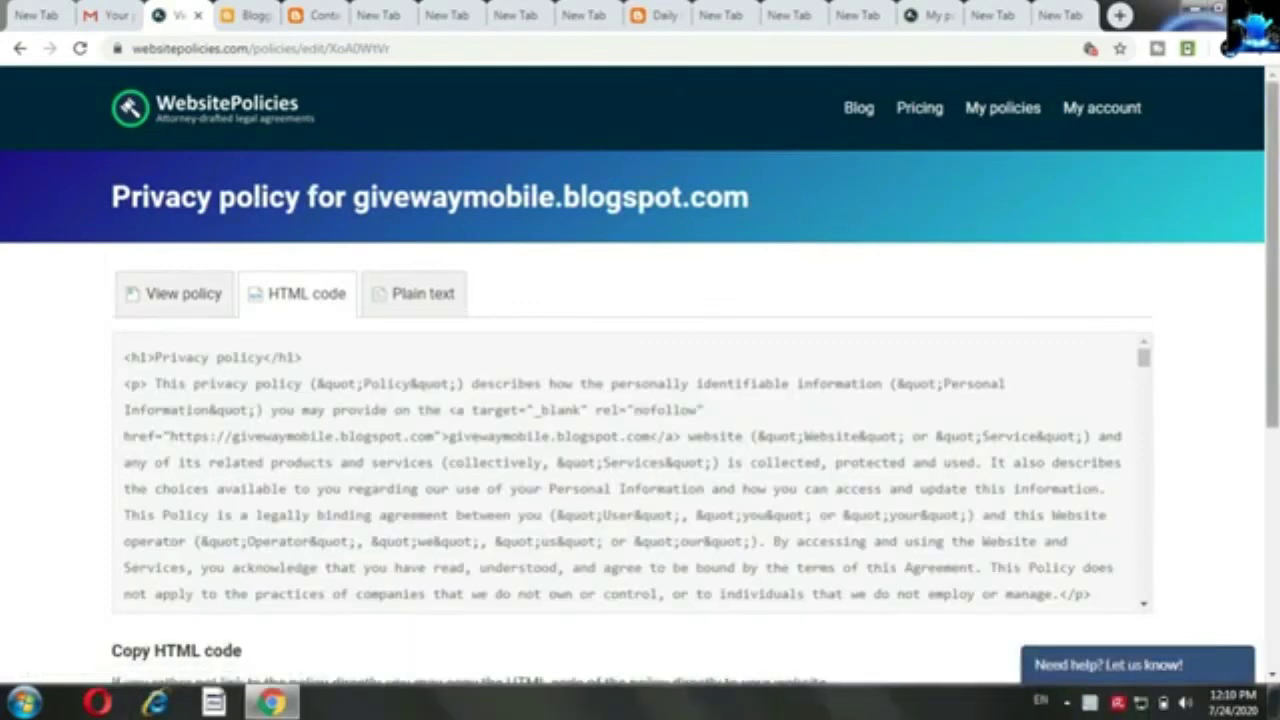
scroll(640, 400, down, 2)
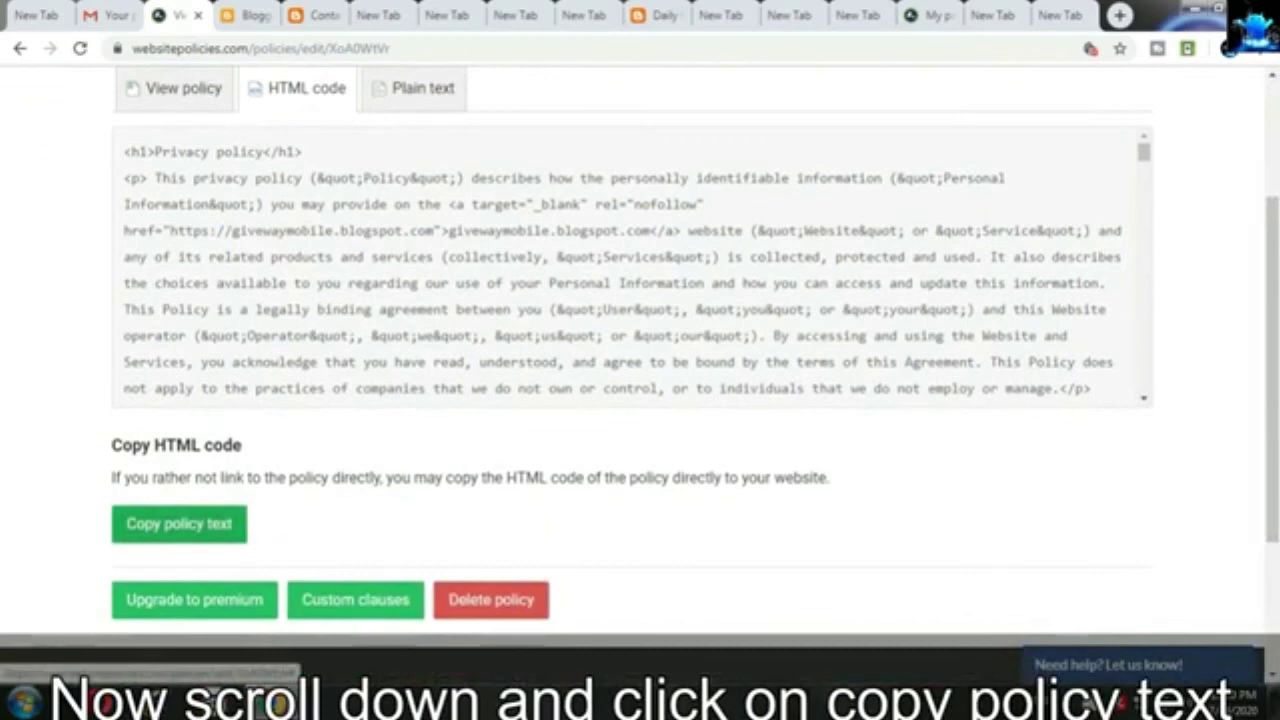
click(179, 523)
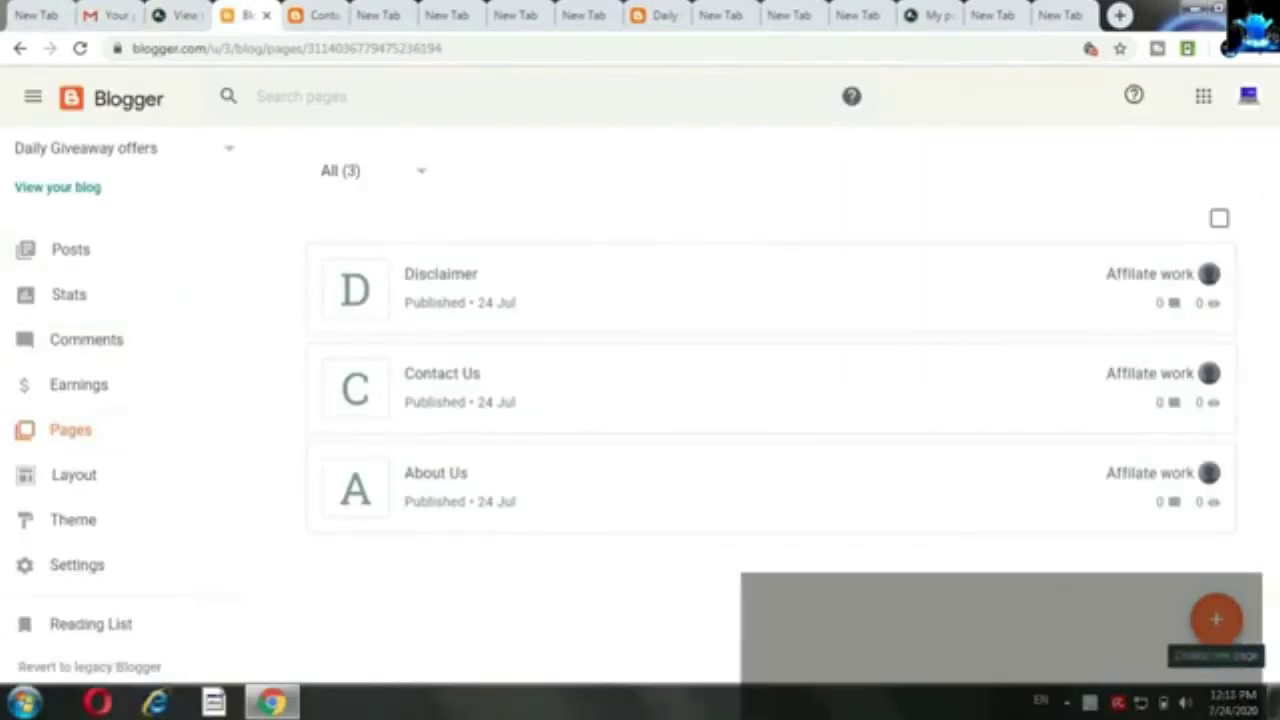
Switch to Blogger and create a new page titled "Privact Policy"
click(1216, 619)
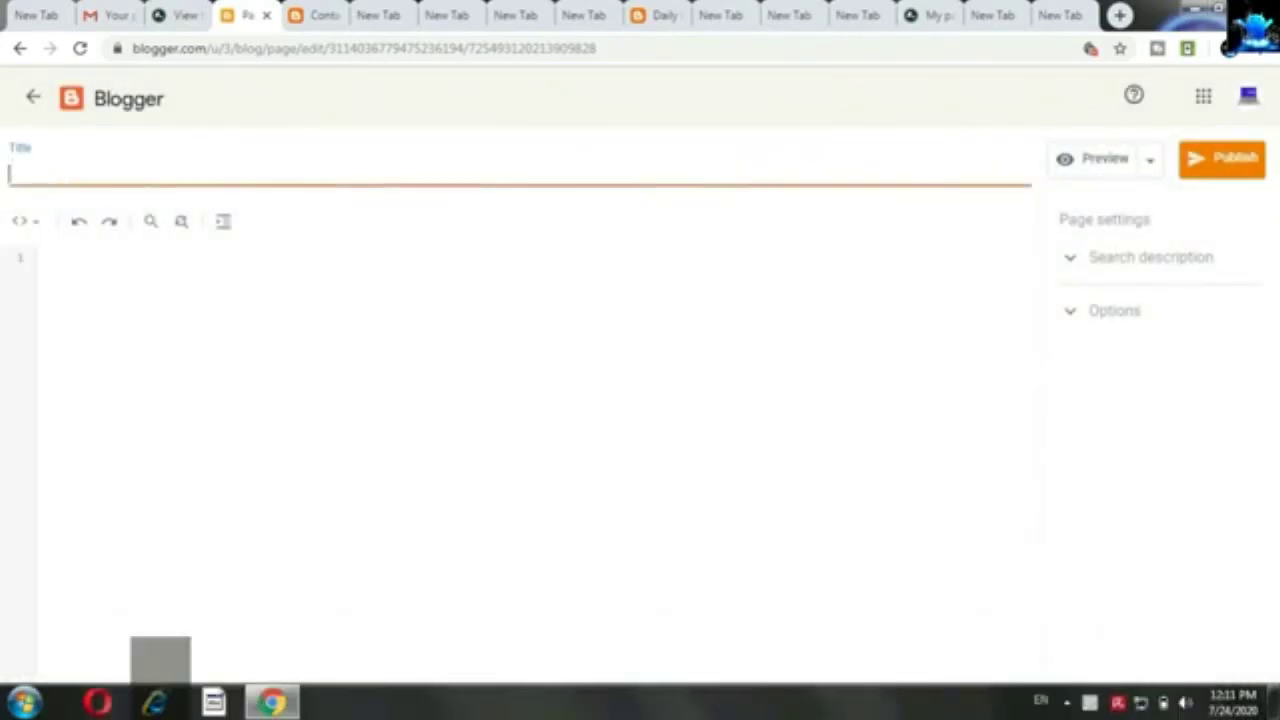
text(Privact Policy)
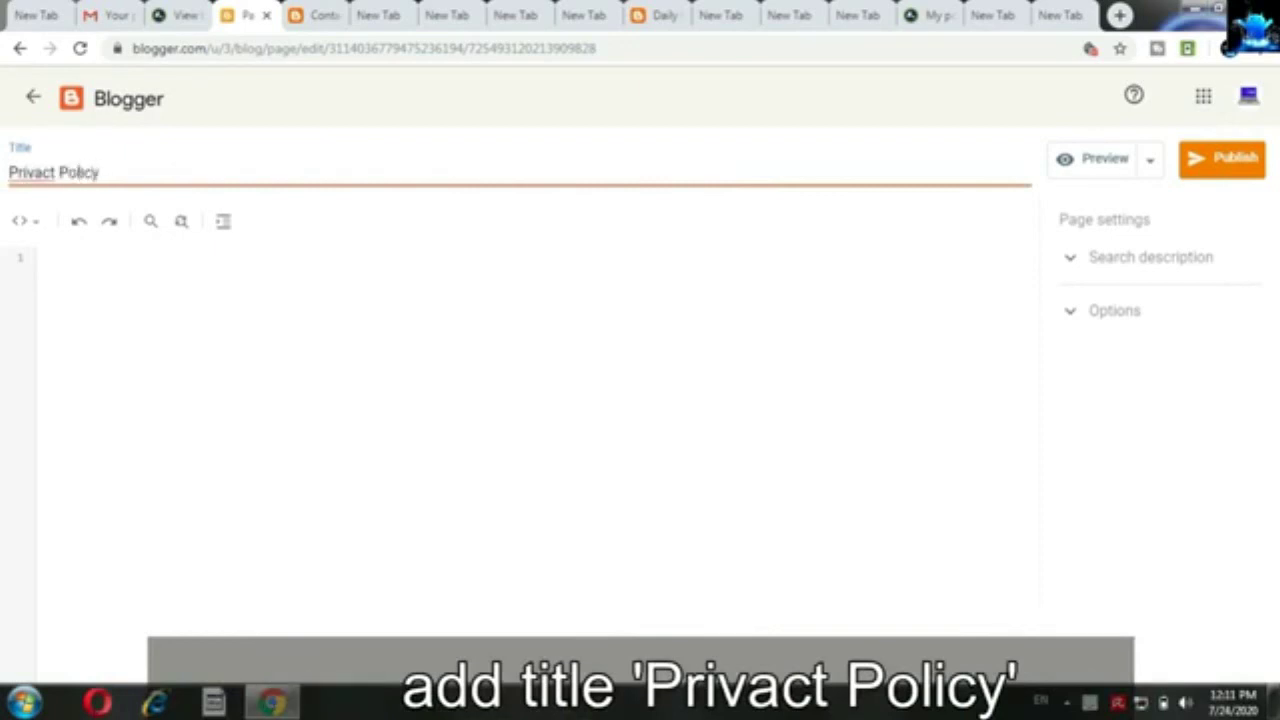
click(41, 257)
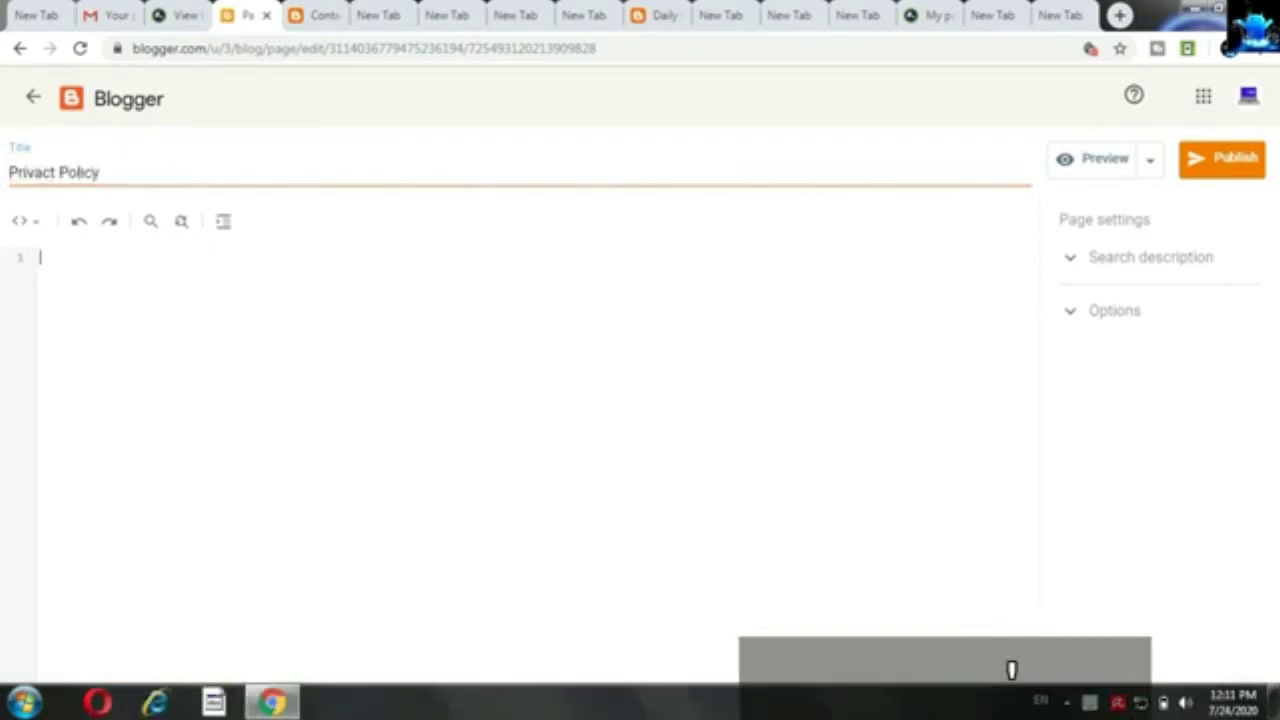
Paste the copied policy code into the page body in HTML view and publish the page
click(25, 221)
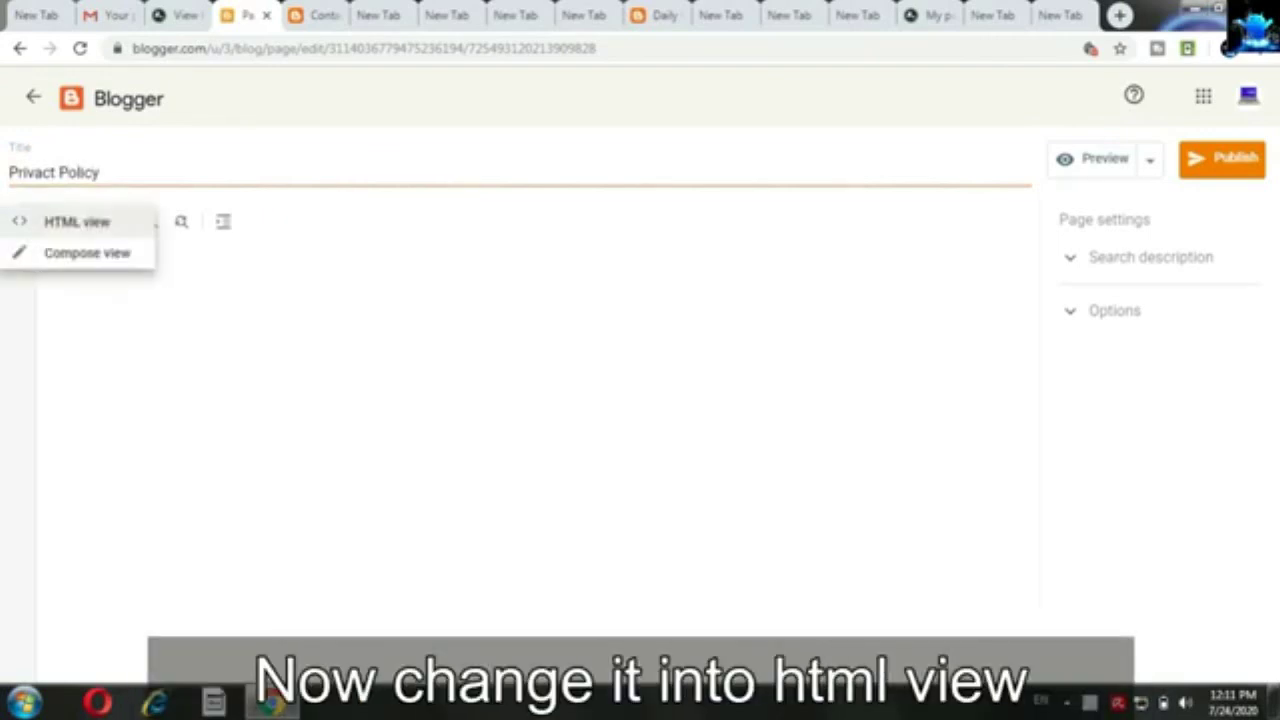
click(76, 221)
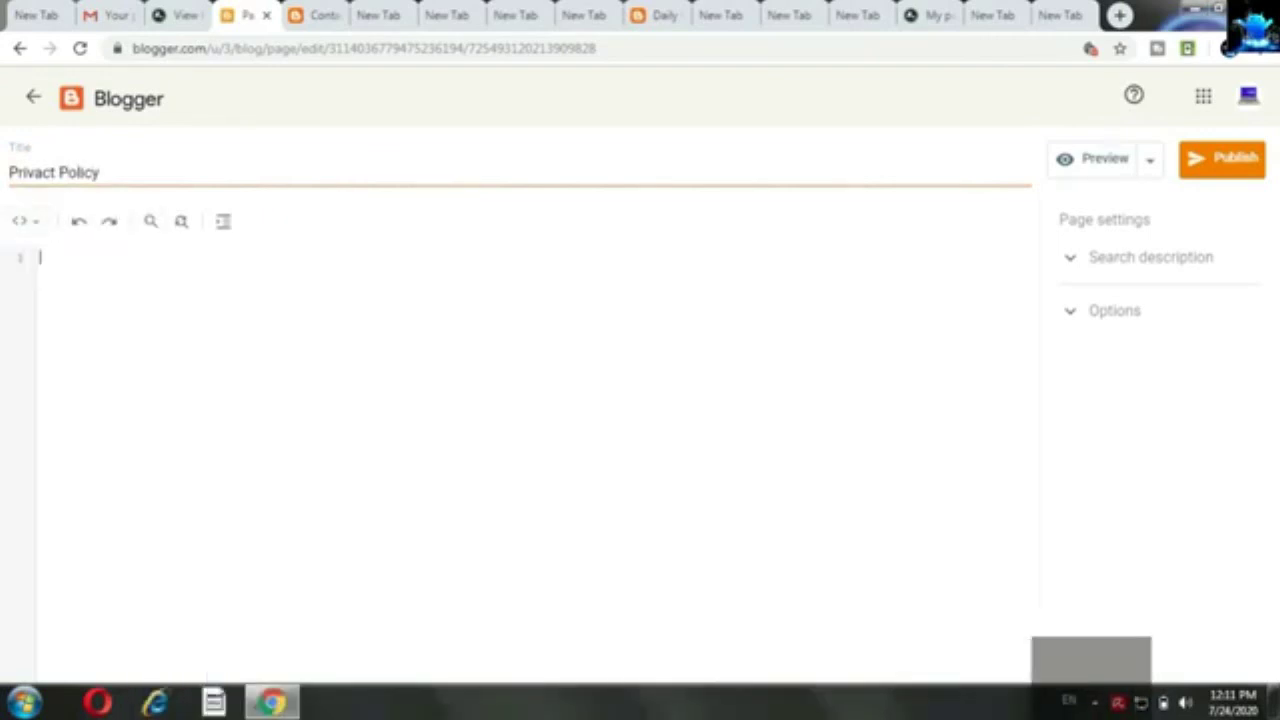
key(ctrl+v)
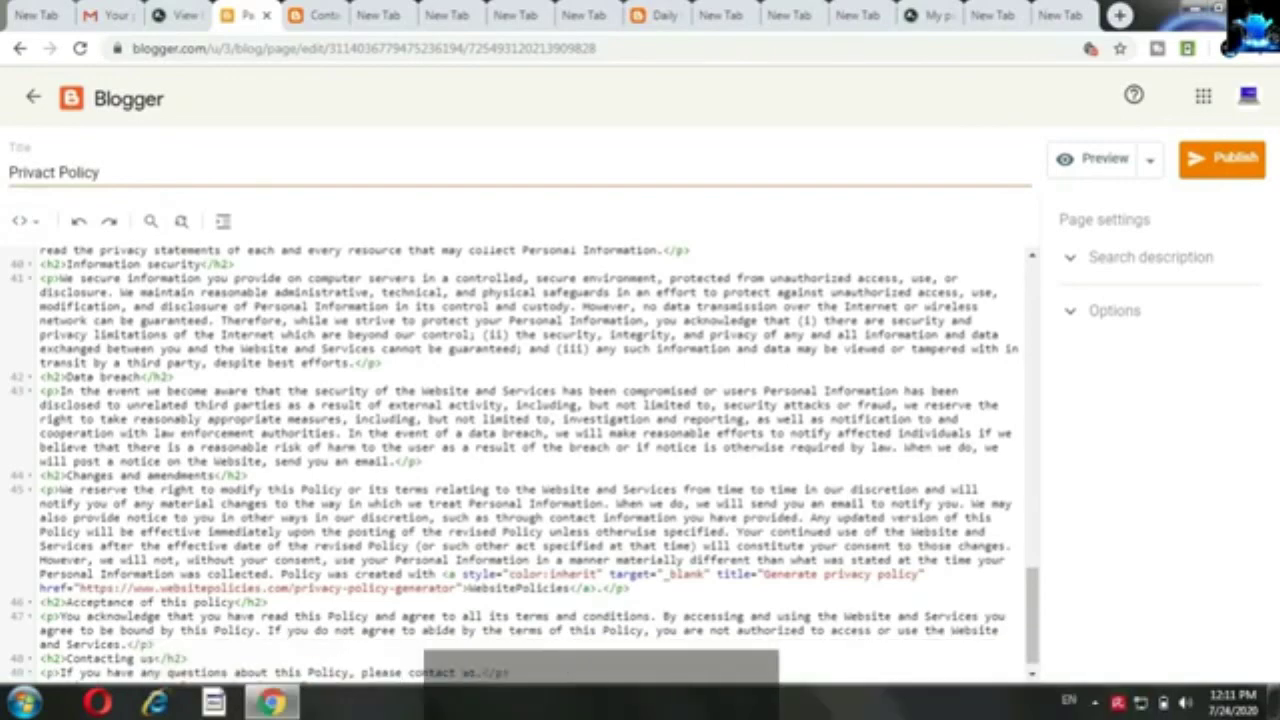
click(1222, 158)
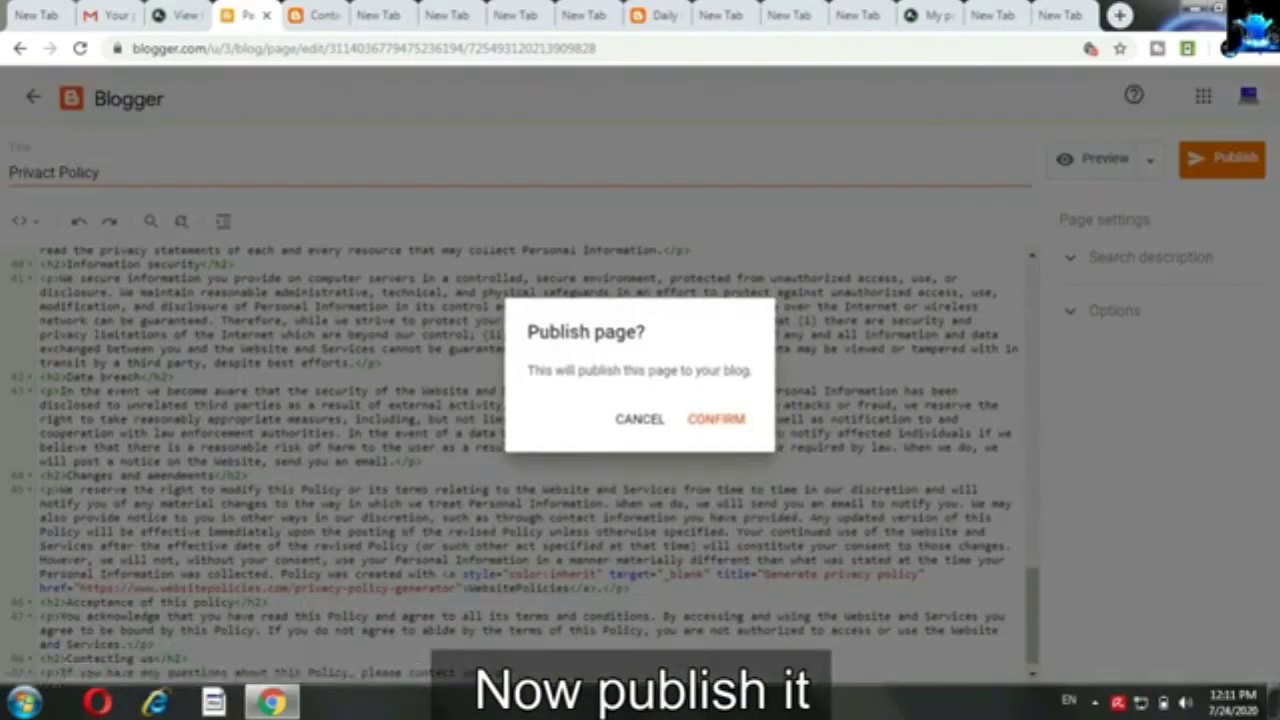
click(716, 419)
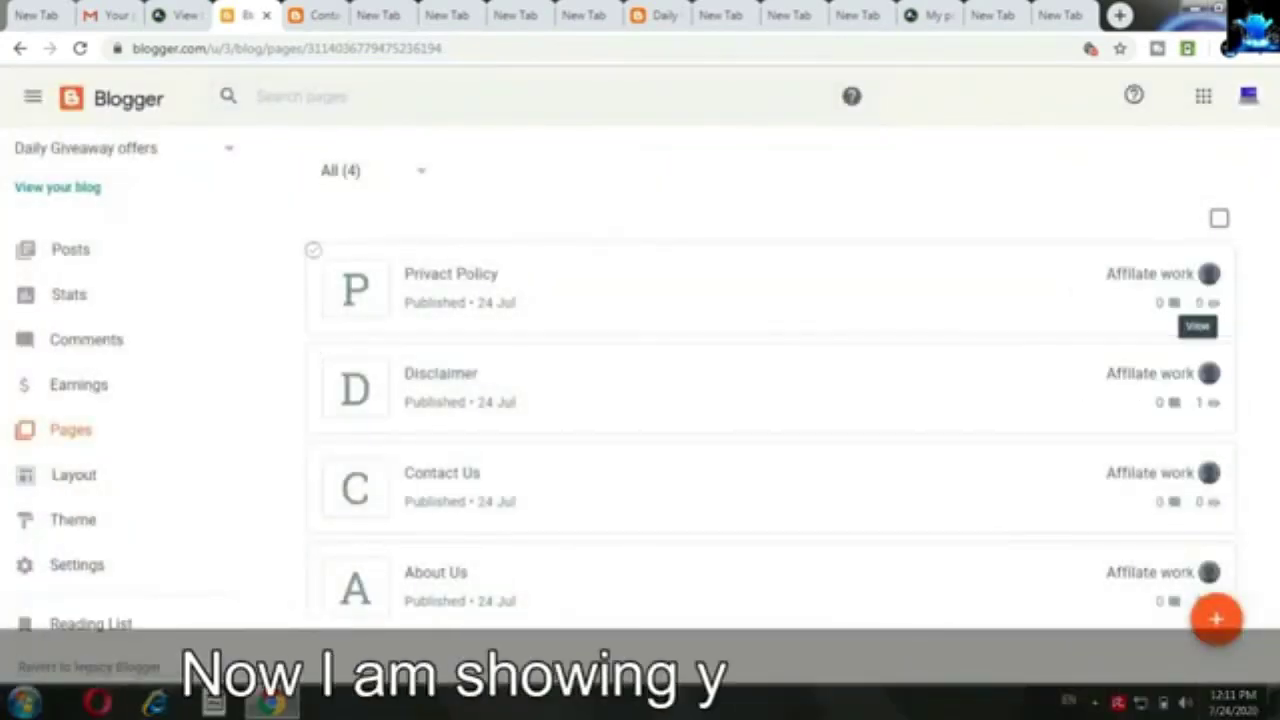
View the published "Privact Policy" page on the blog and look through its policy sections
click(1212, 302)
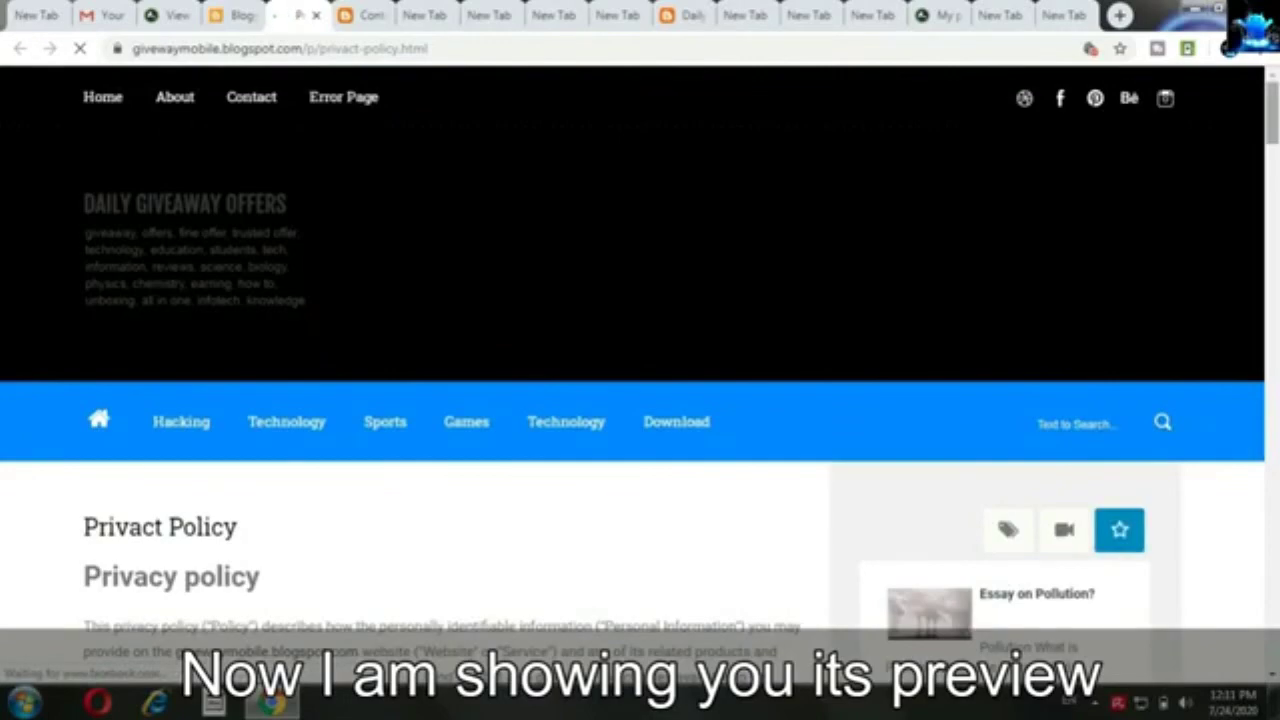
scroll(640, 400, down, 5)
scroll(640, 400, up, 2)
scroll(640, 400, down, 2)
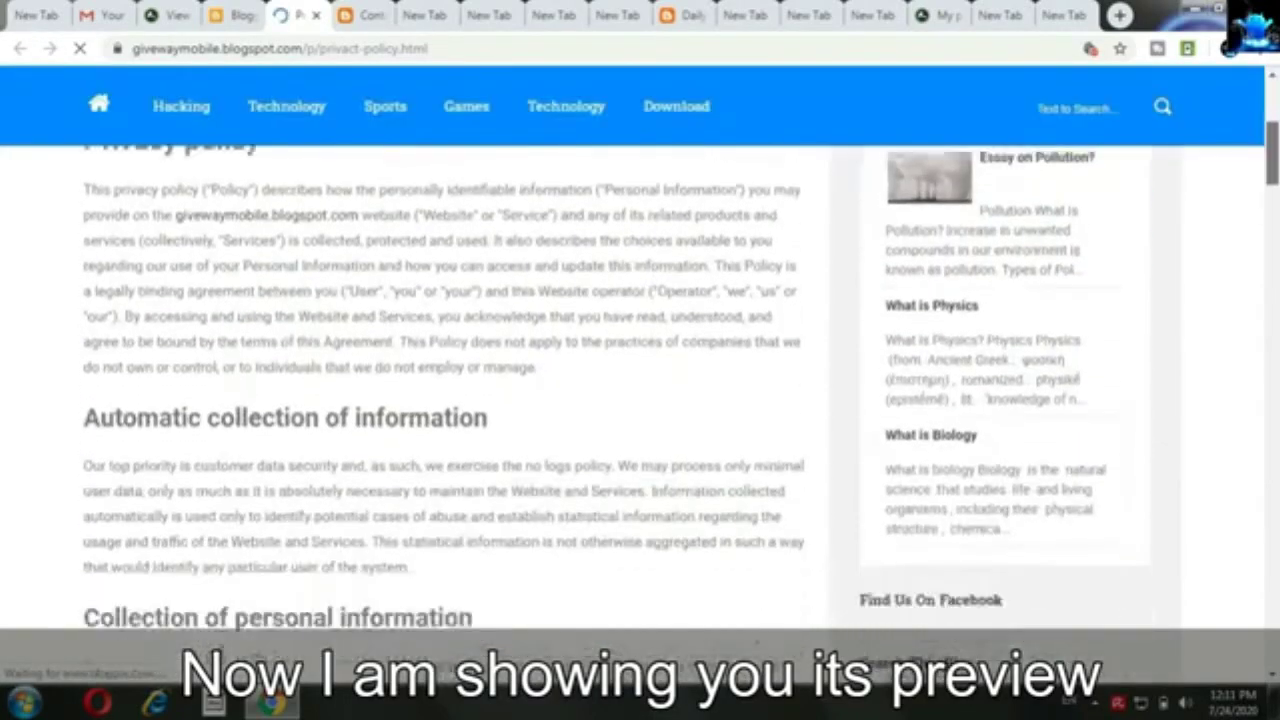
scroll(640, 400, down, 10)
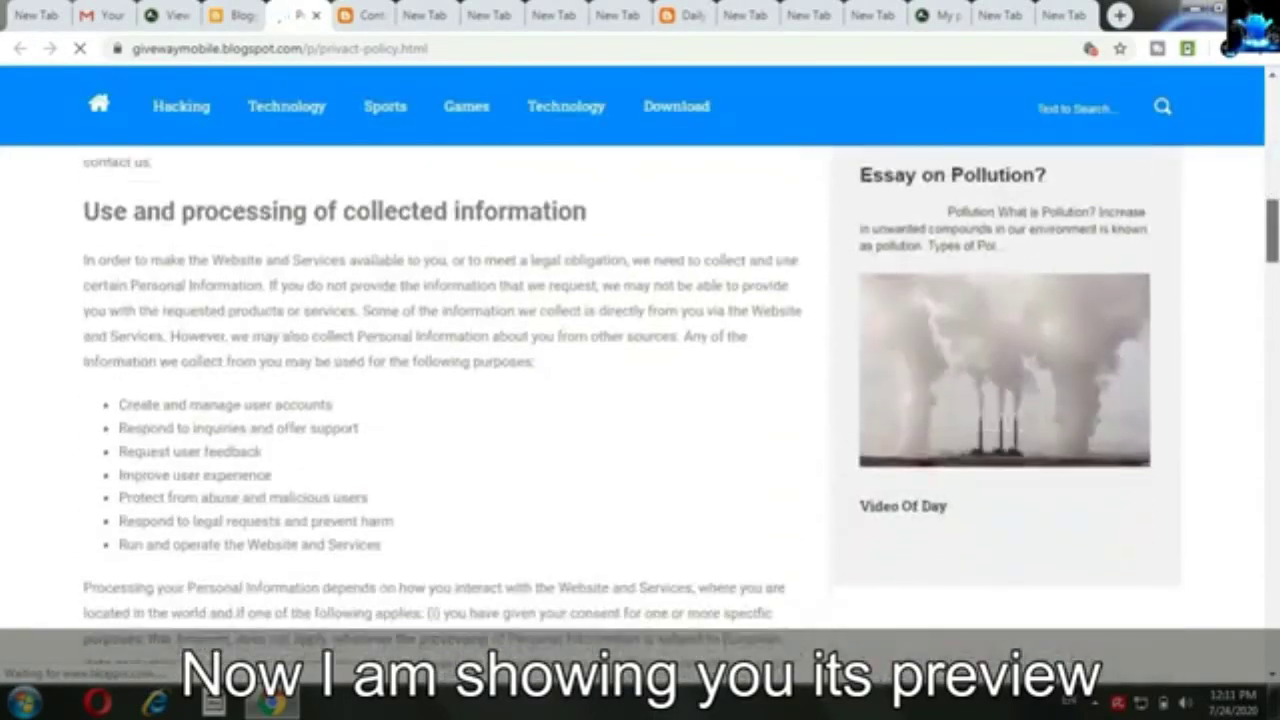
scroll(640, 400, down, 15)
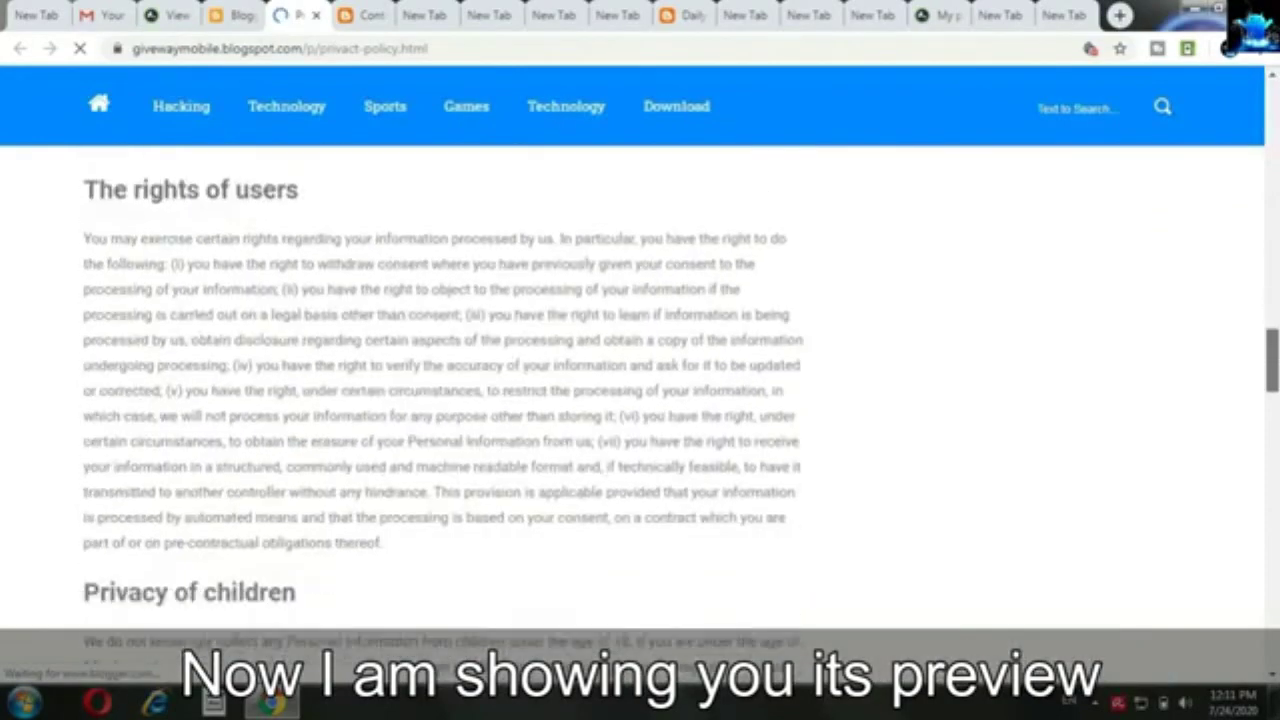
scroll(640, 400, down, 9)
scroll(640, 400, up, 20)
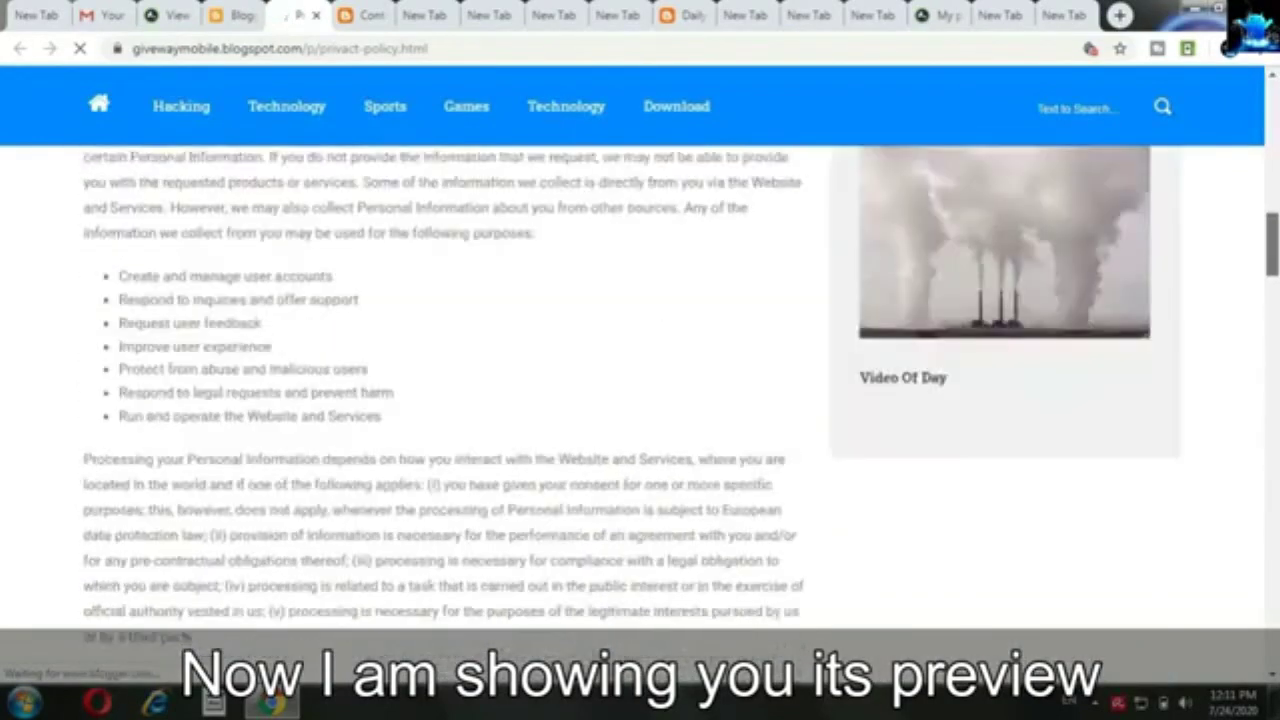
scroll(640, 400, up, 10)
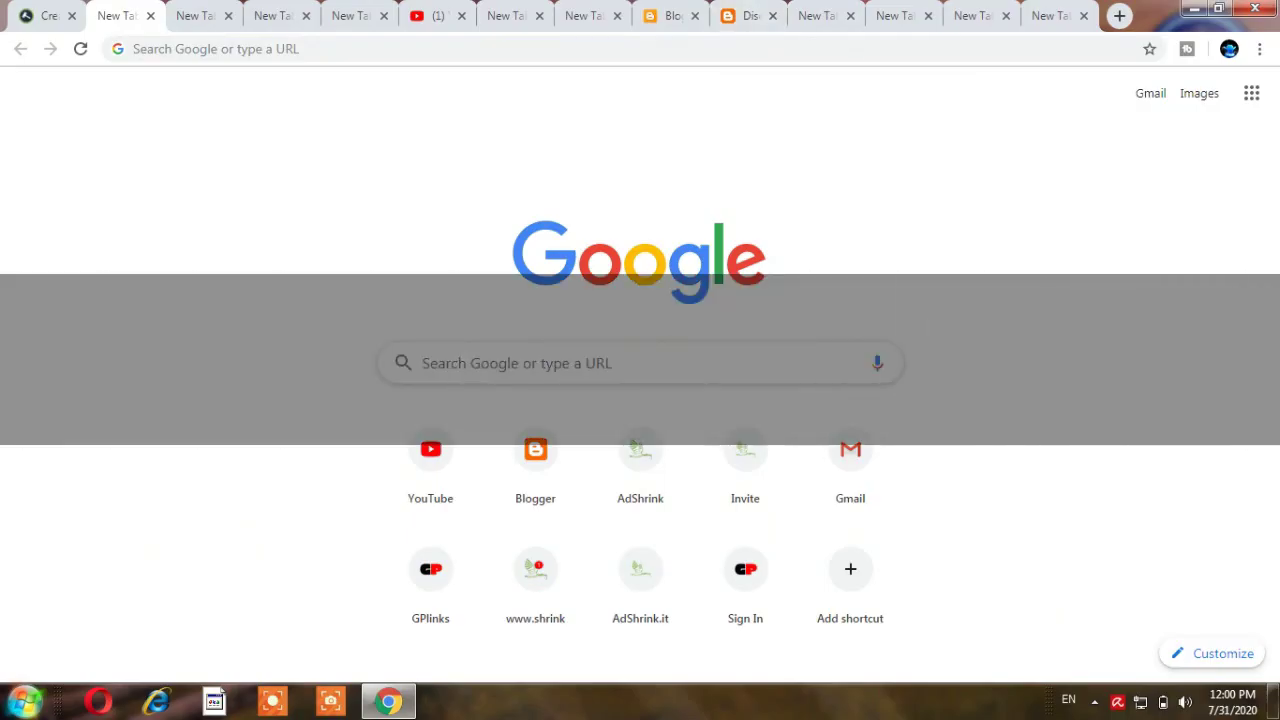